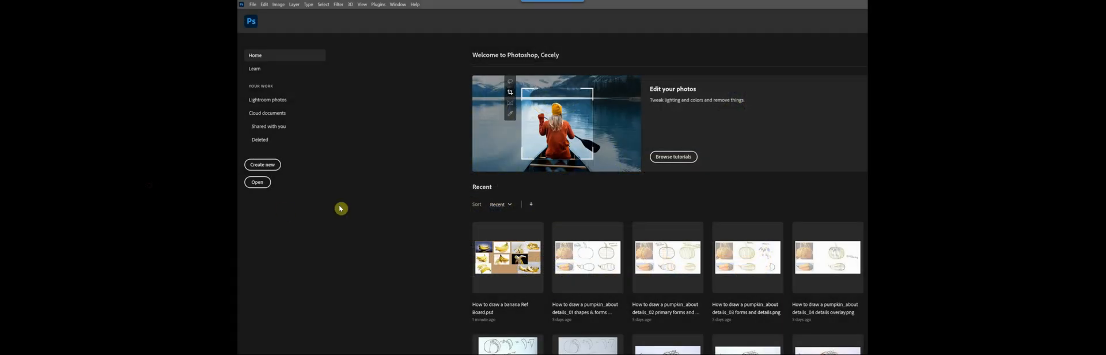
# Create a new 3000 x 1500 px document at 300 pixels/inch named "banana ref board" from the recent custom preset
pyautogui.click(262, 165)
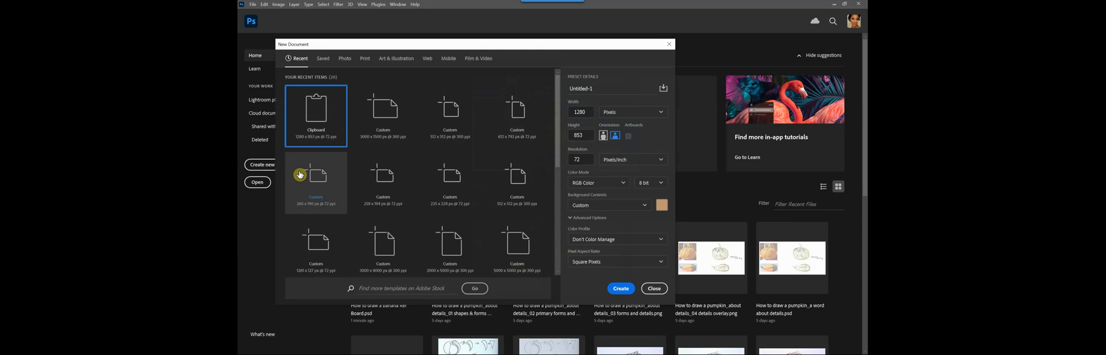
pyautogui.click(385, 126)
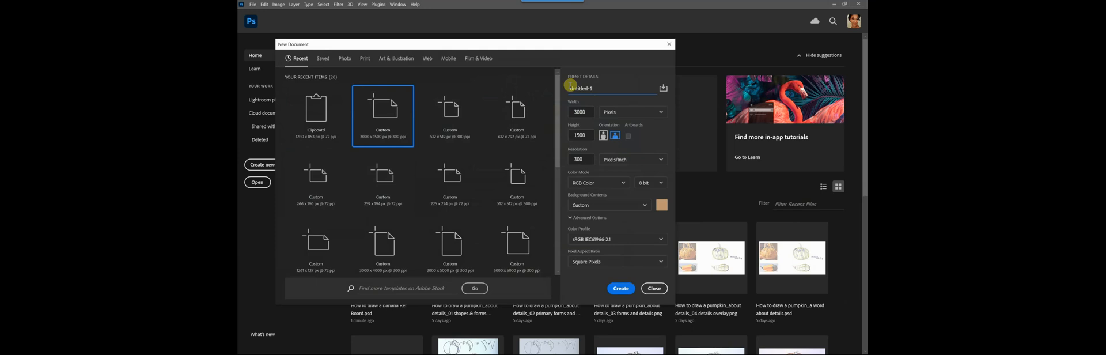
pyautogui.click(599, 88)
pyautogui.click(621, 289)
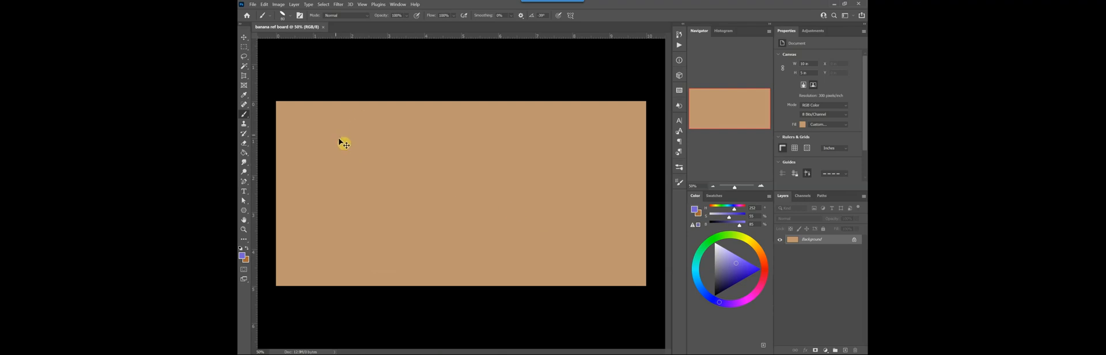
# Paste the copied banana bunch photo, move it into the canvas's upper-left corner and scale it down proportionally
pyautogui.moveTo(344, 143); pyautogui.dragTo(346, 145)
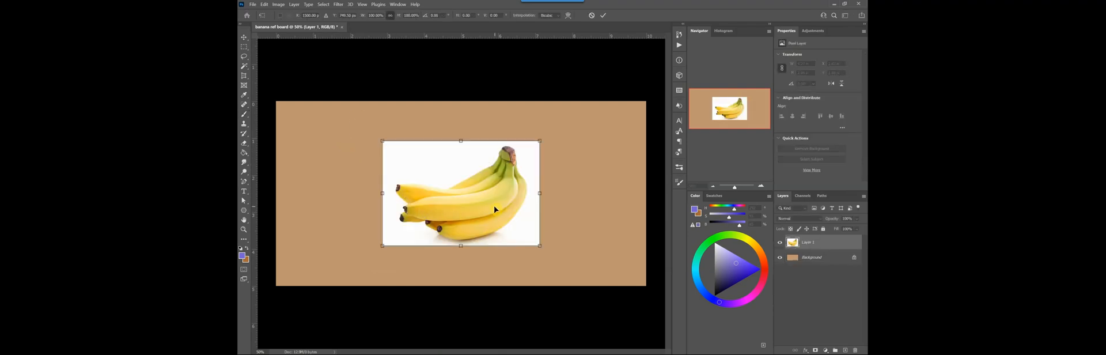
pyautogui.moveTo(494, 209); pyautogui.dragTo(392, 168)
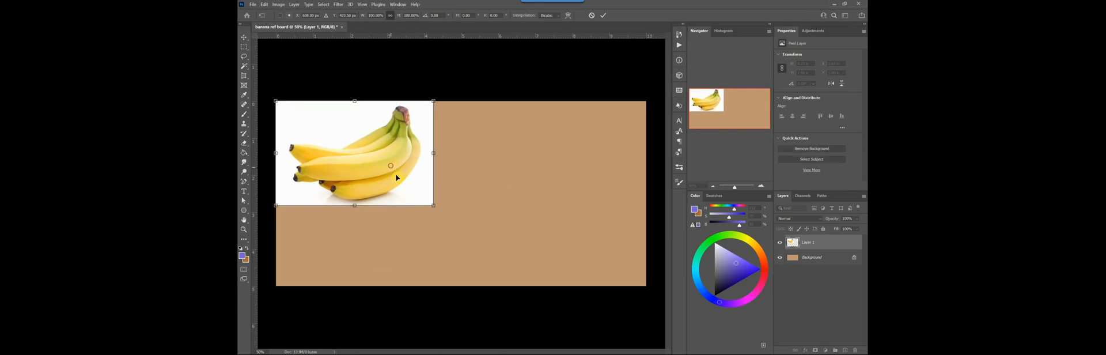
pyautogui.moveTo(433, 205); pyautogui.dragTo(361, 166)
pyautogui.press('Return')
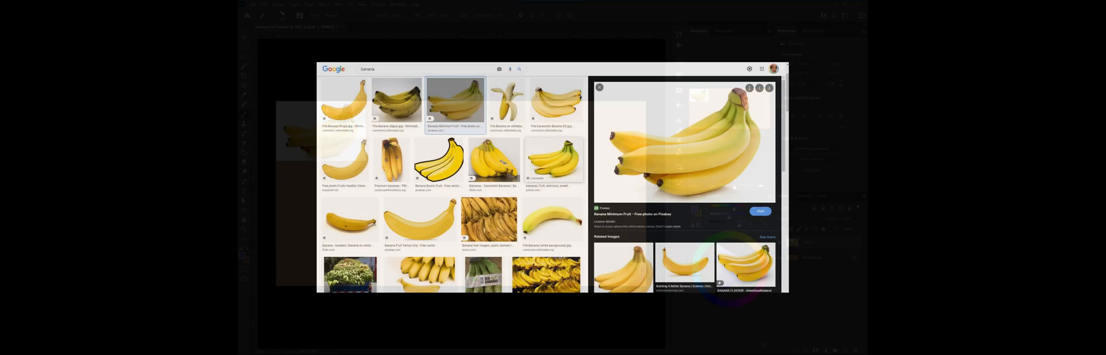
# Browse the Google Images banana results, previewing the peeled banana on yellow and the pair of banana bunches on white
pyautogui.scroll(-2, 542, 169)
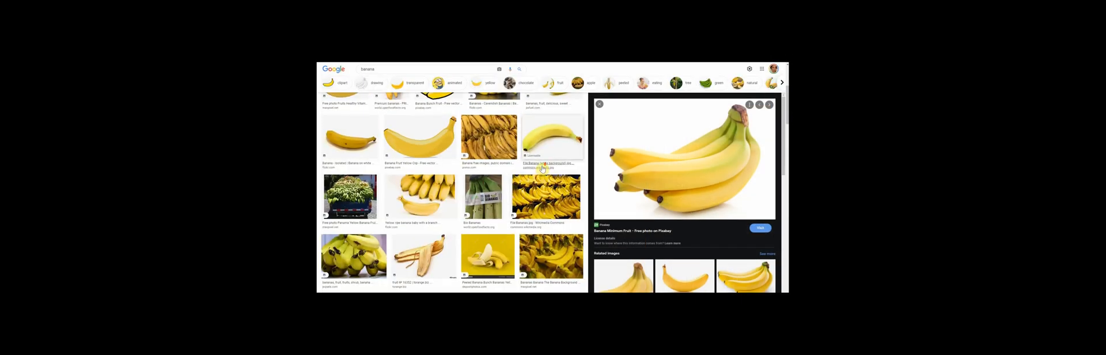
pyautogui.scroll(-2, 542, 168)
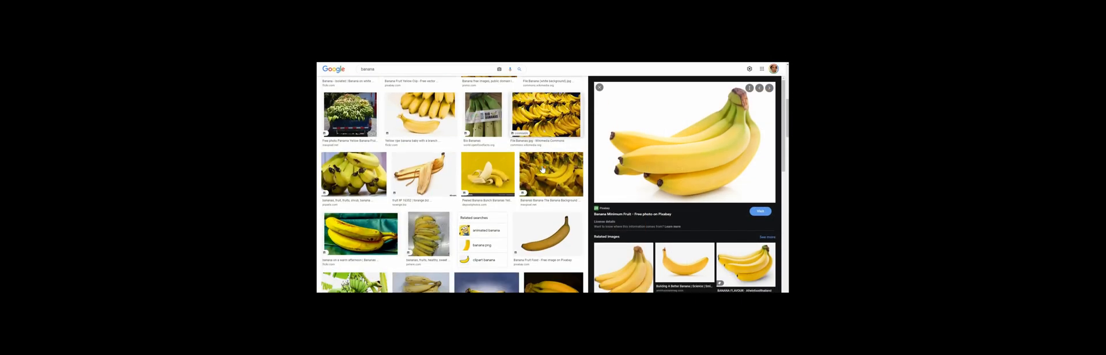
pyautogui.click(501, 175)
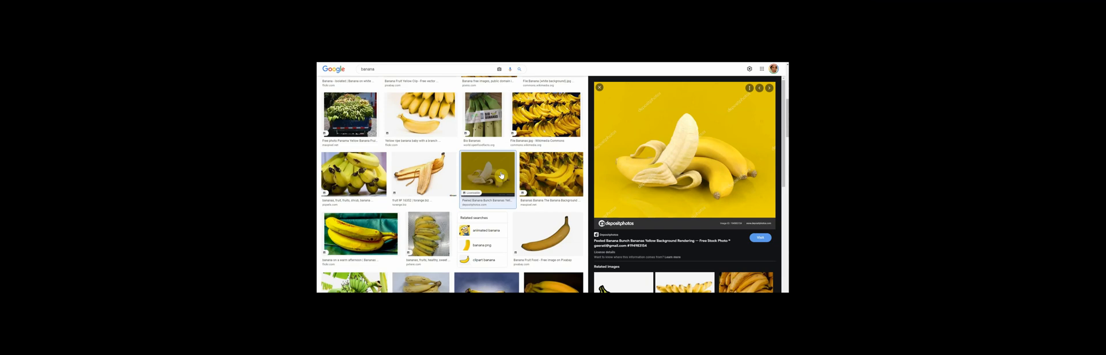
pyautogui.scroll(-5, 438, 171)
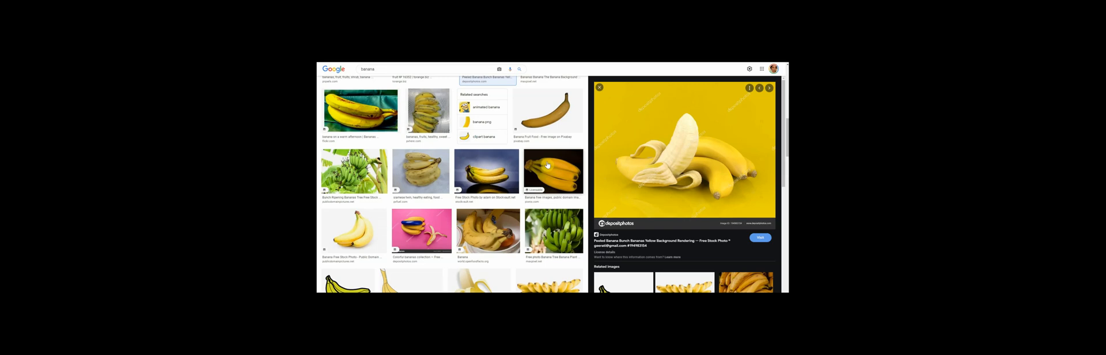
pyautogui.scroll(-5, 549, 161)
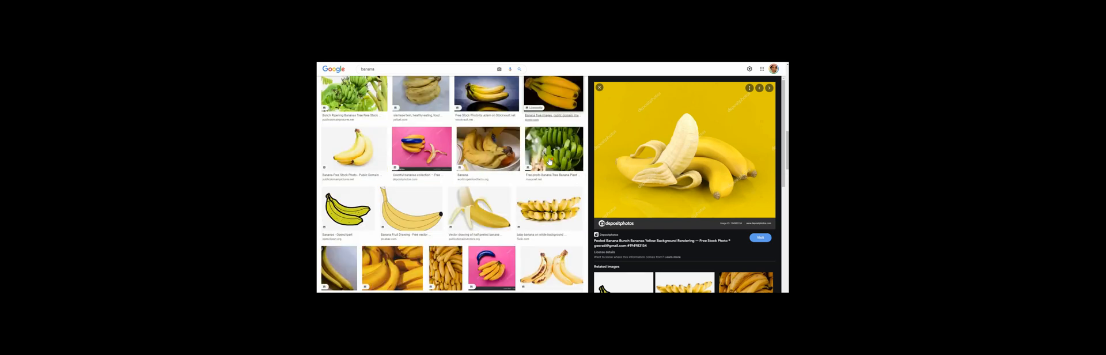
pyautogui.scroll(-3, 547, 161)
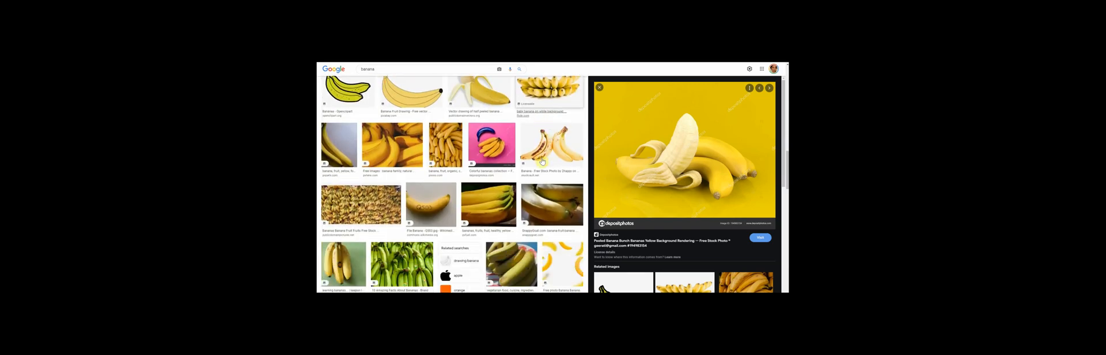
pyautogui.click(544, 153)
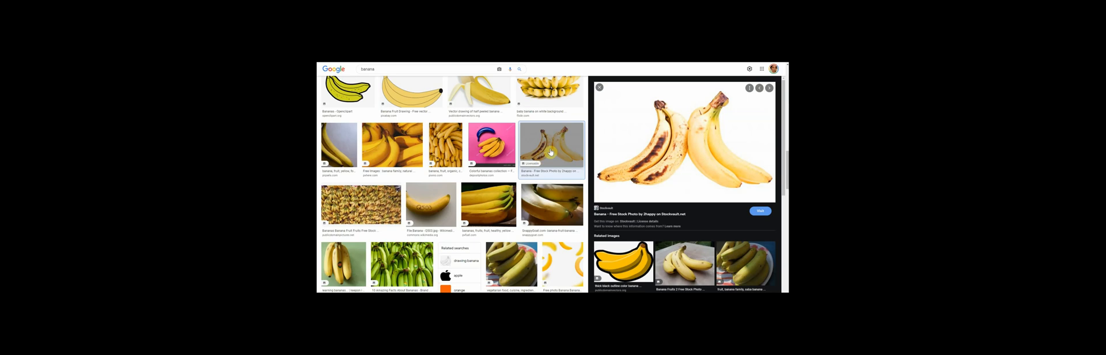
# Find the half-peeled banana photo on a pink background further down the Google Images results and copy the image
pyautogui.scroll(-3, 553, 151)
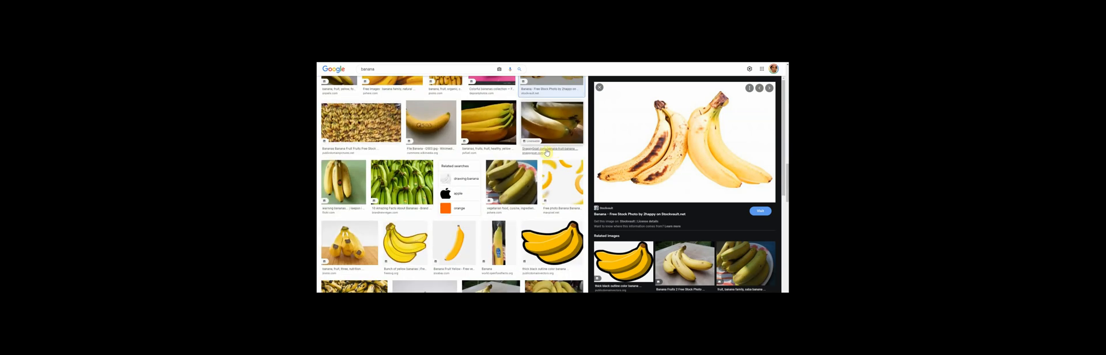
pyautogui.scroll(-3, 546, 152)
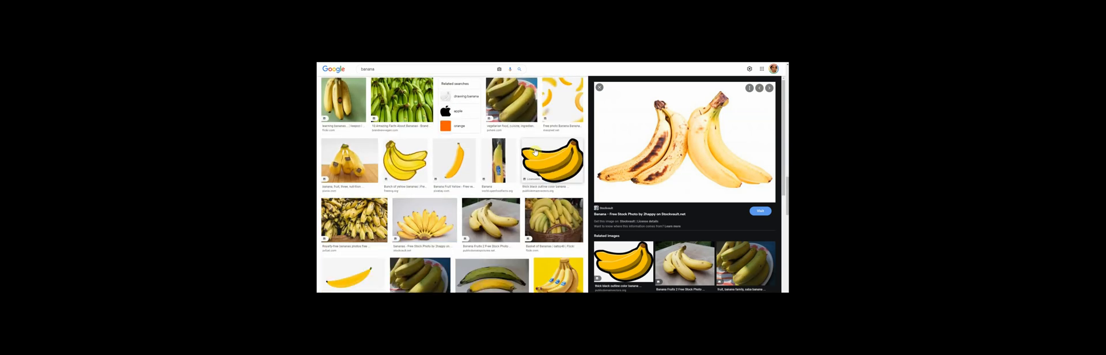
pyautogui.scroll(-5, 535, 151)
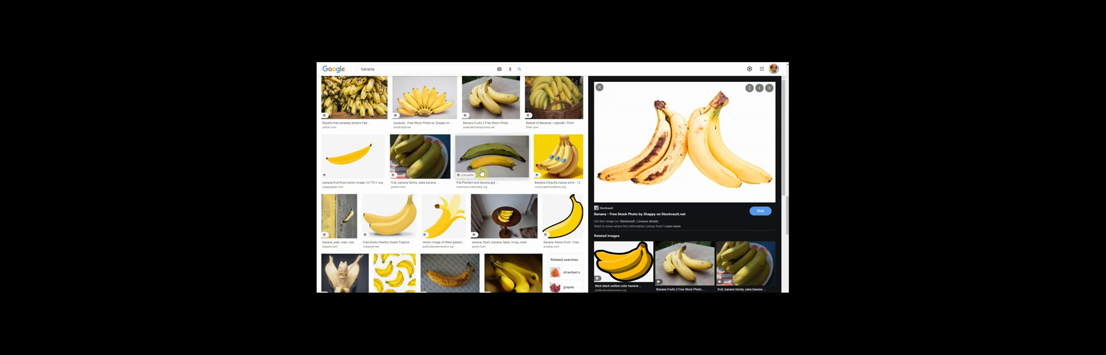
pyautogui.scroll(-3, 507, 172)
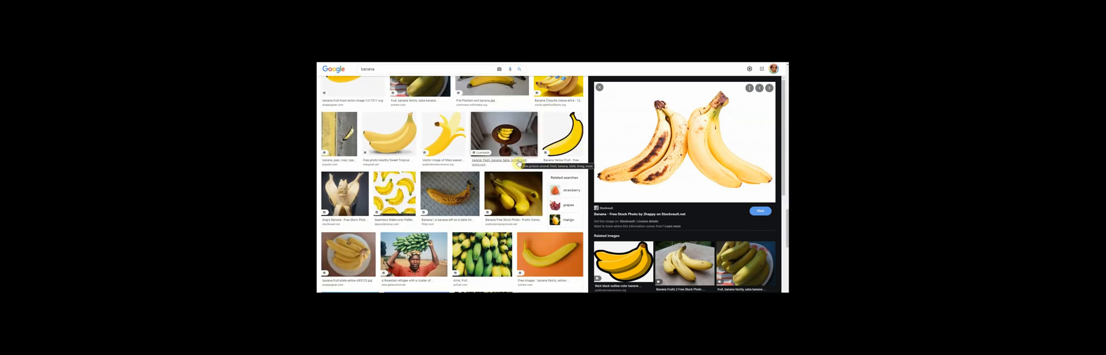
pyautogui.scroll(-3, 518, 163)
pyautogui.scroll(-3, 519, 163)
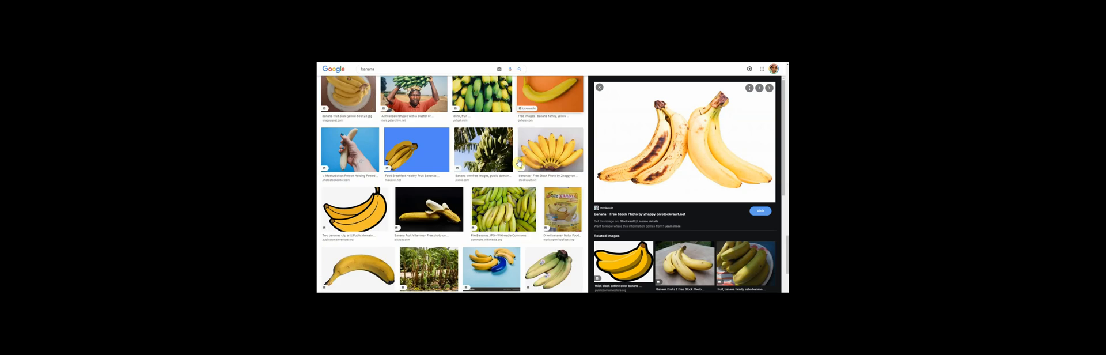
pyautogui.scroll(-5, 519, 163)
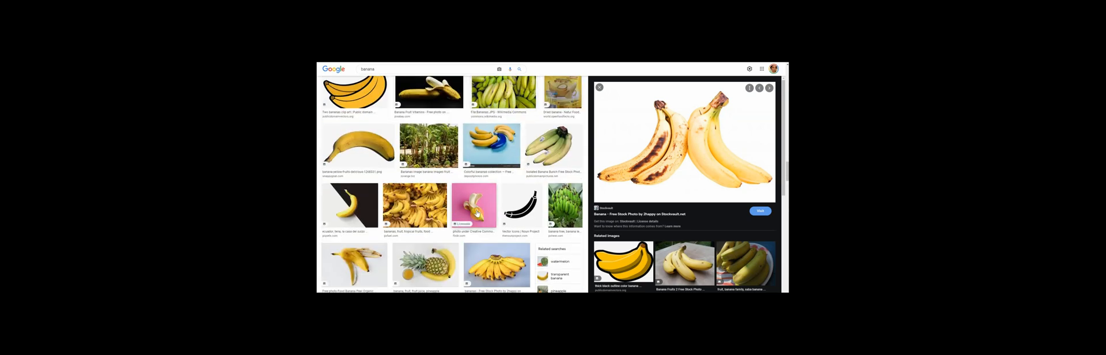
pyautogui.click(476, 213)
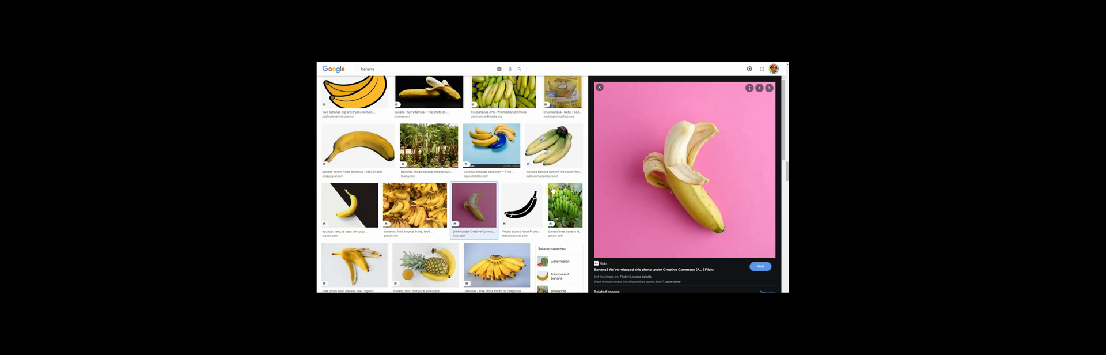
pyautogui.rightClick(634, 161)
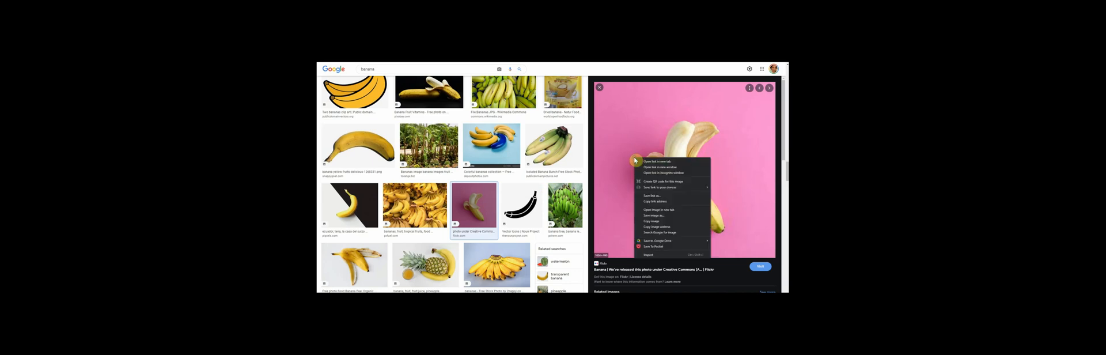
pyautogui.click(645, 221)
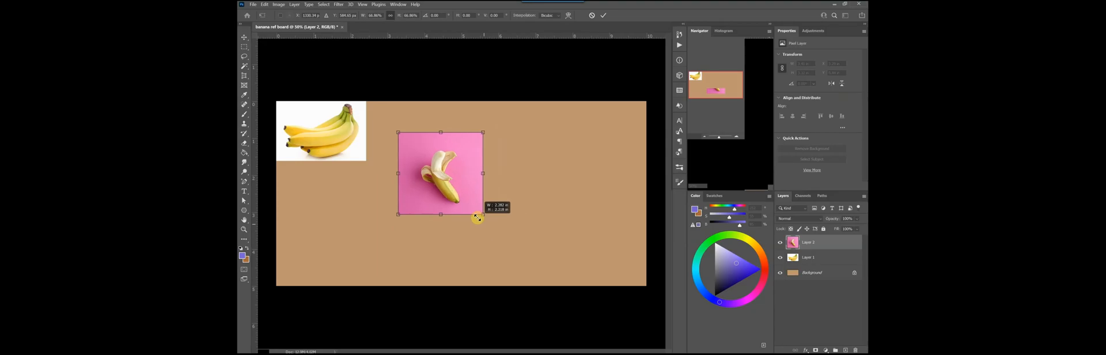
# In Photoshop, scale the pasted pink-background banana photo to the first photo's height, placed directly beside it
pyautogui.moveTo(478, 217)
pyautogui.mouseDown()
pyautogui.moveTo(416, 150)
pyautogui.moveTo(426, 163)
pyautogui.mouseUp()
pyautogui.press('b')
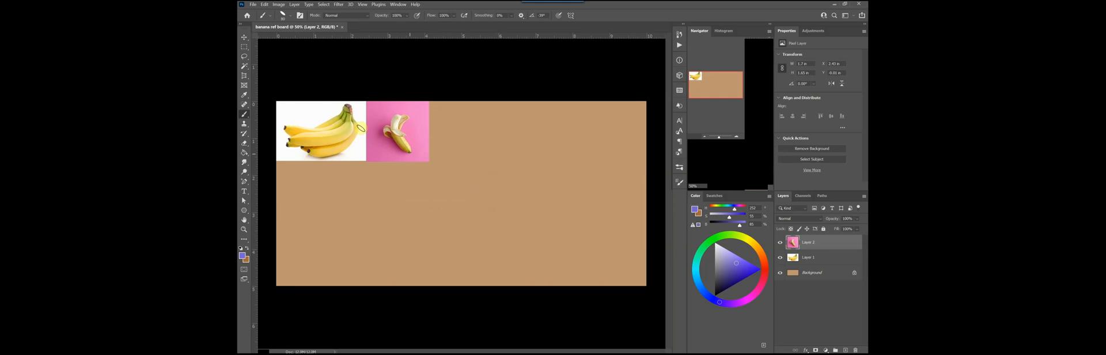
# Save the document to the Desktop as "banana ref board" in Photoshop format with Maximize Compatibility enabled
pyautogui.click(253, 4)
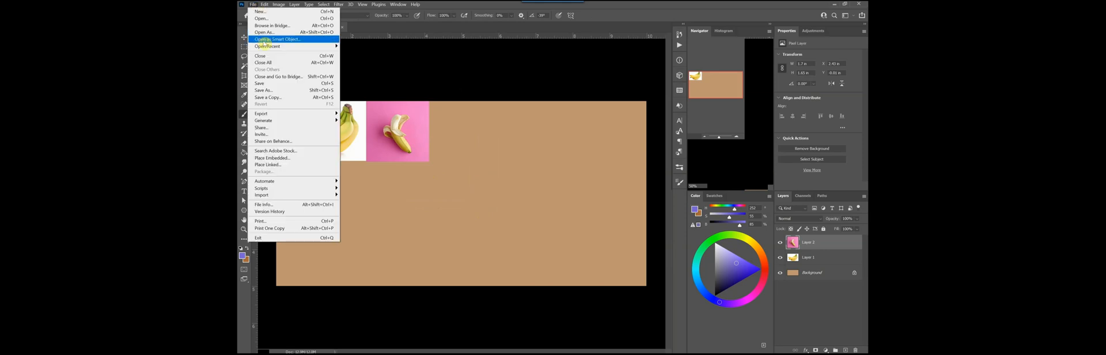
pyautogui.click(267, 91)
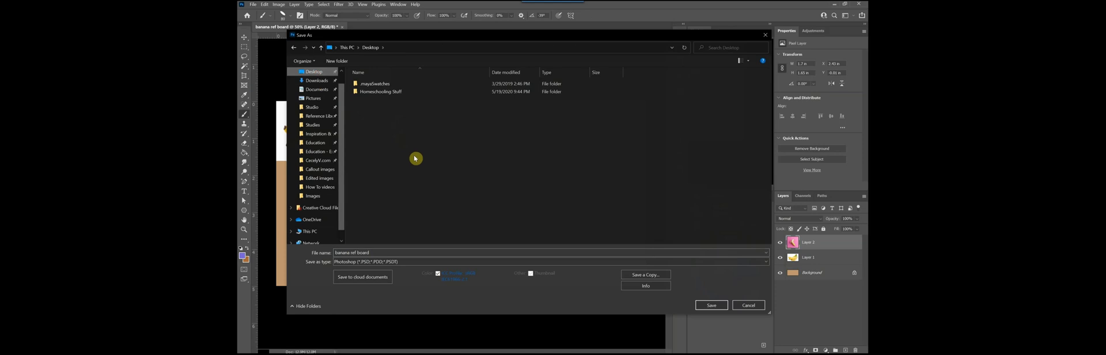
pyautogui.click(385, 252)
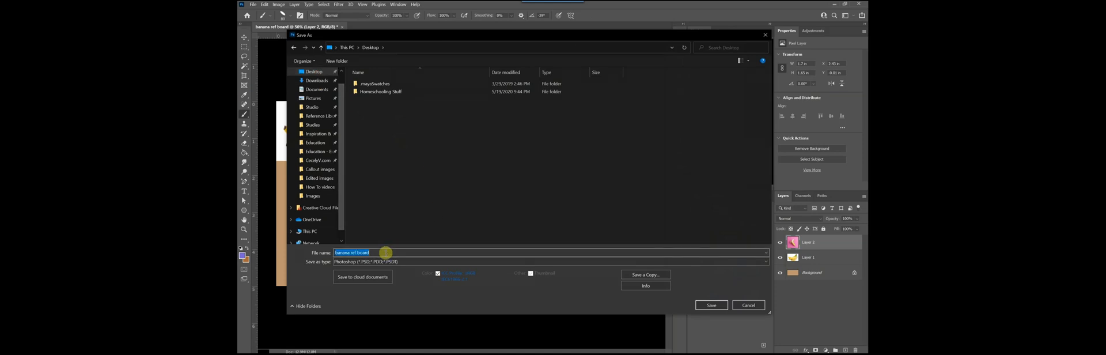
pyautogui.click(385, 252)
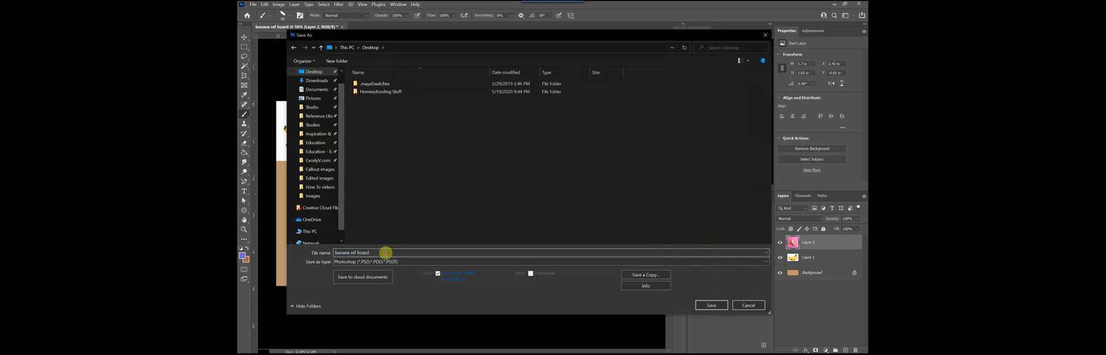
pyautogui.click(714, 306)
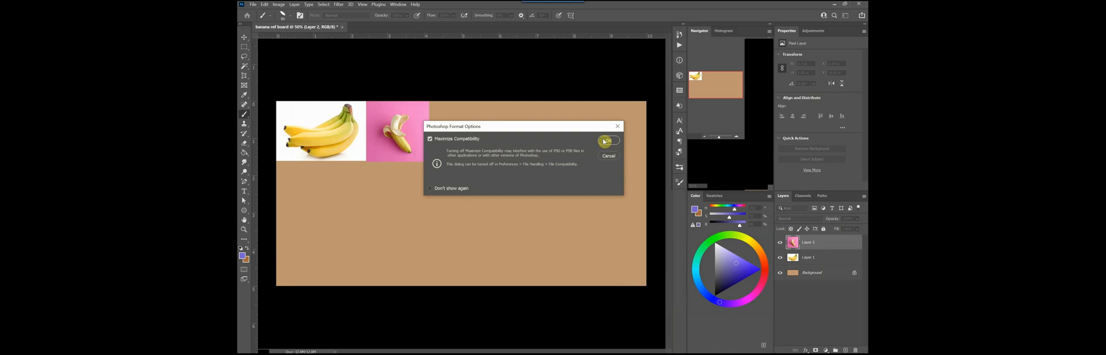
pyautogui.click(604, 141)
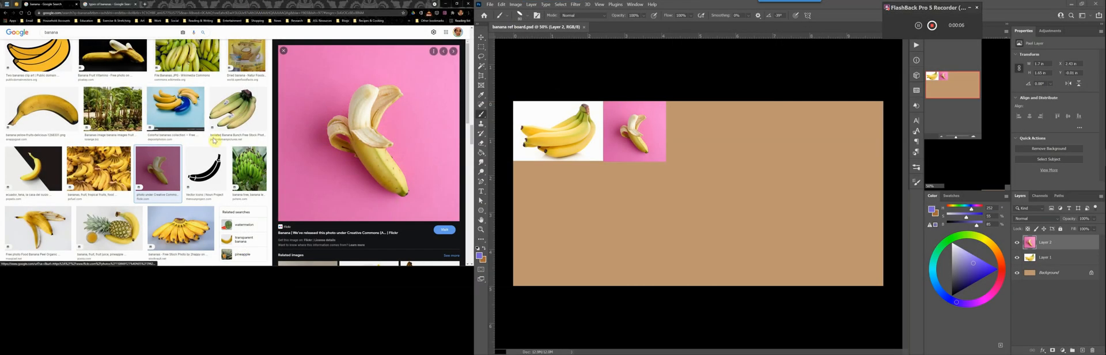
# Copy the banana peel photo on a white background from the Google Images results and switch back to Photoshop
pyautogui.scroll(-3, 214, 140)
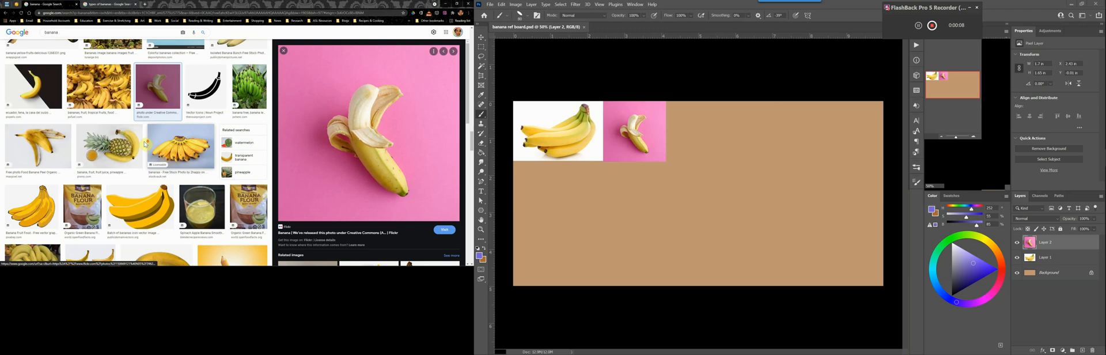
pyautogui.scroll(-1, 145, 144)
pyautogui.click(37, 104)
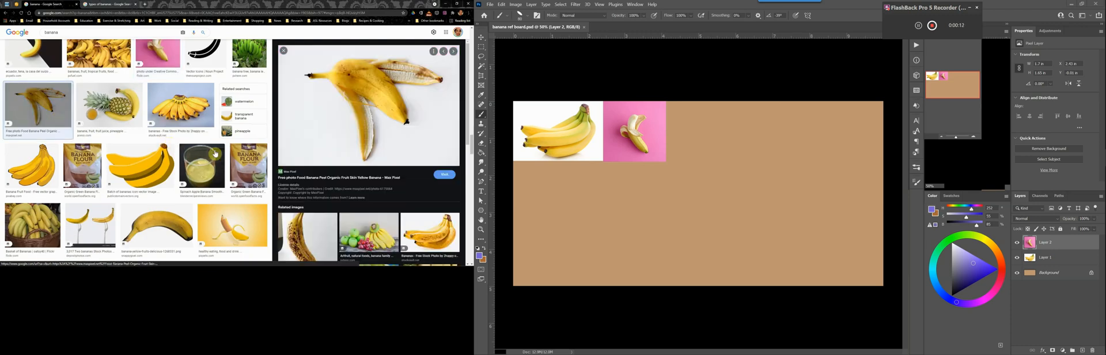
pyautogui.rightClick(309, 115)
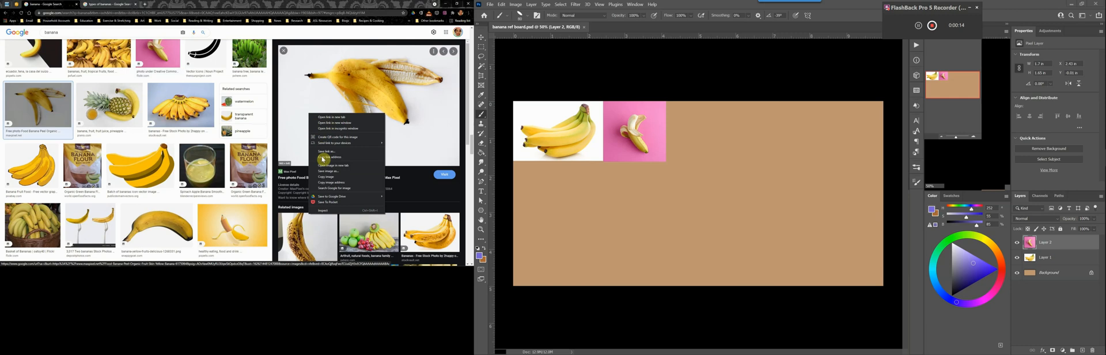
pyautogui.click(325, 176)
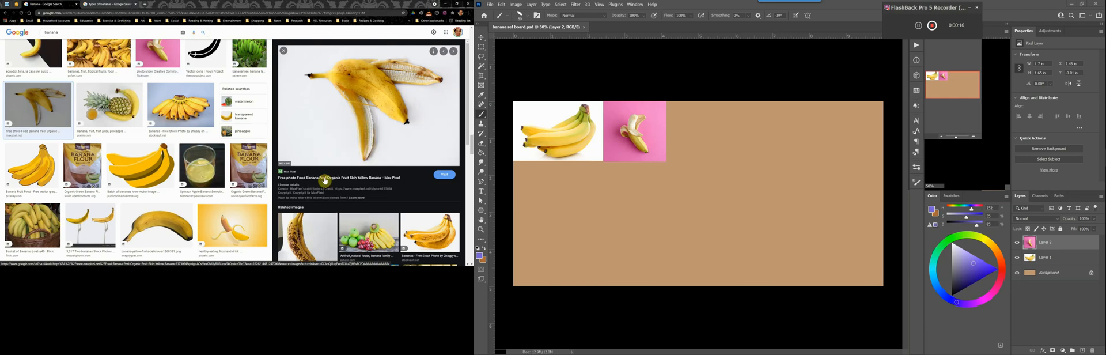
pyautogui.click(726, 12)
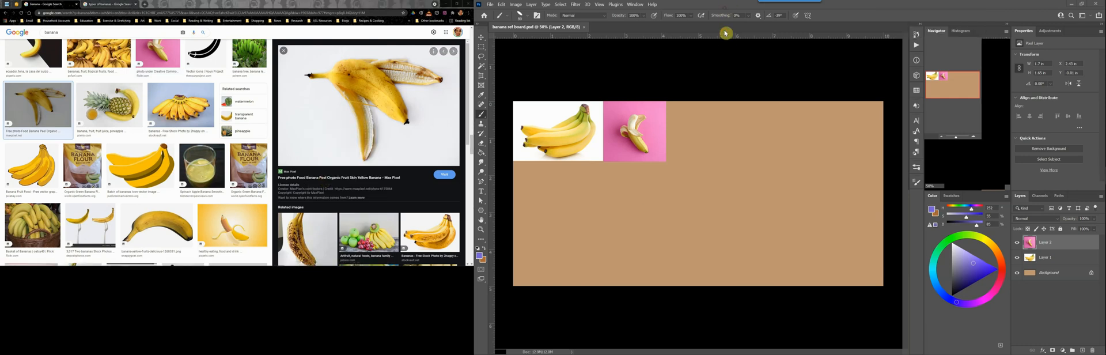
# Paste the banana peel photo, scale it down and place it directly below the first banana photo against the canvas's left edge
pyautogui.hotkey('ctrl', 'v')
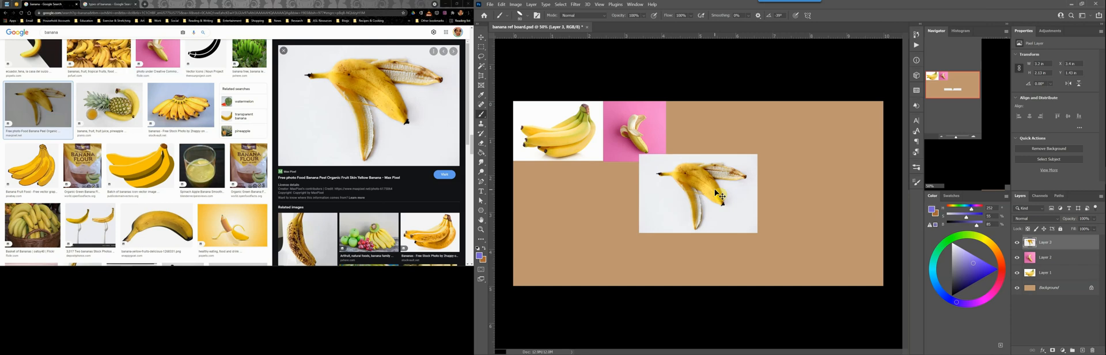
pyautogui.hotkey('ctrl', 't')
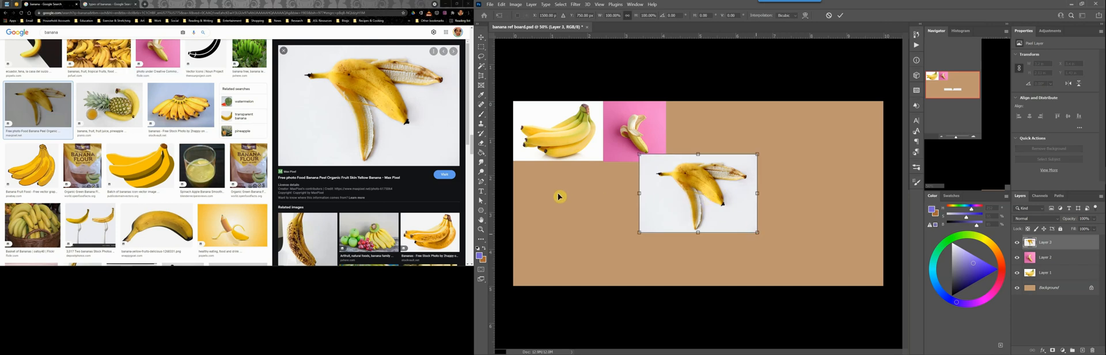
pyautogui.moveTo(757, 232); pyautogui.dragTo(709, 200)
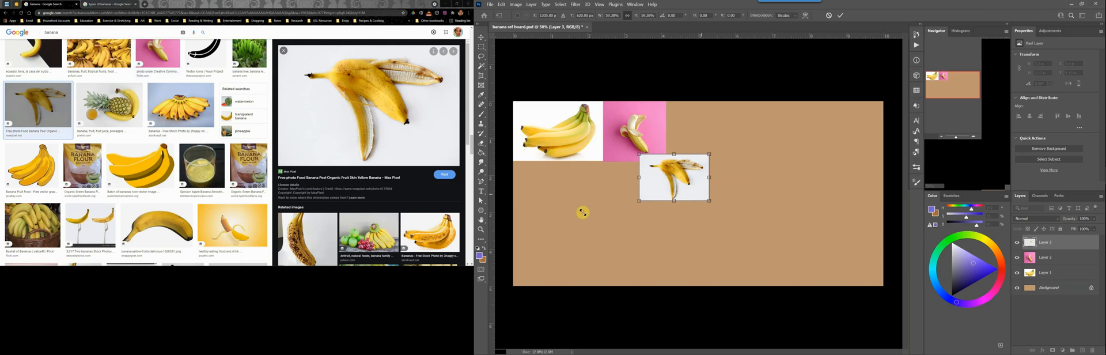
pyautogui.moveTo(674, 178); pyautogui.dragTo(541, 184)
pyautogui.moveTo(576, 206); pyautogui.dragTo(584, 212)
pyautogui.press('Return')
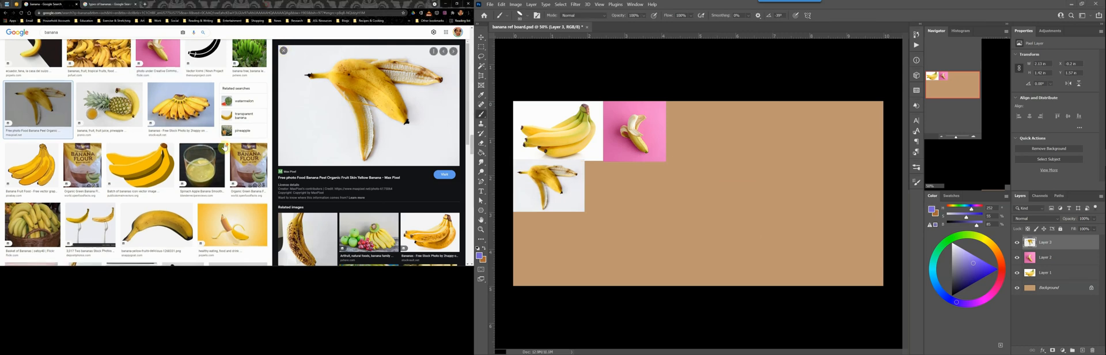
# Find the fruit shop photo of piled banana bunches in the Google Images results and copy the image
pyautogui.scroll(-3, 216, 144)
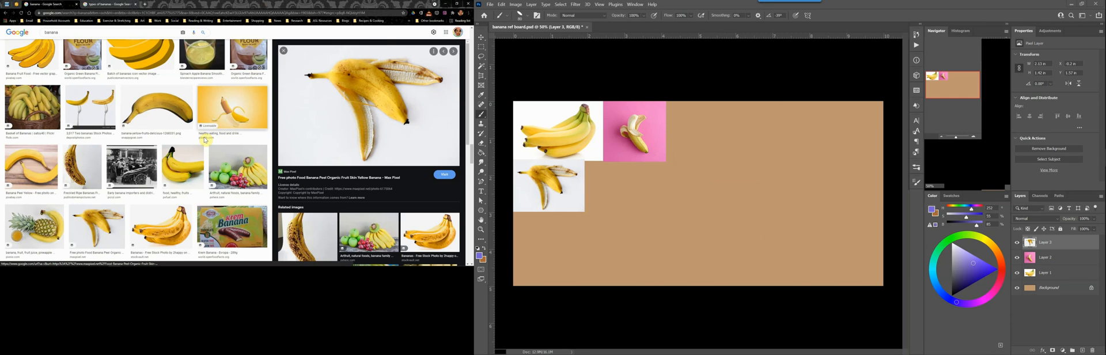
pyautogui.scroll(-5, 205, 144)
pyautogui.click(204, 81)
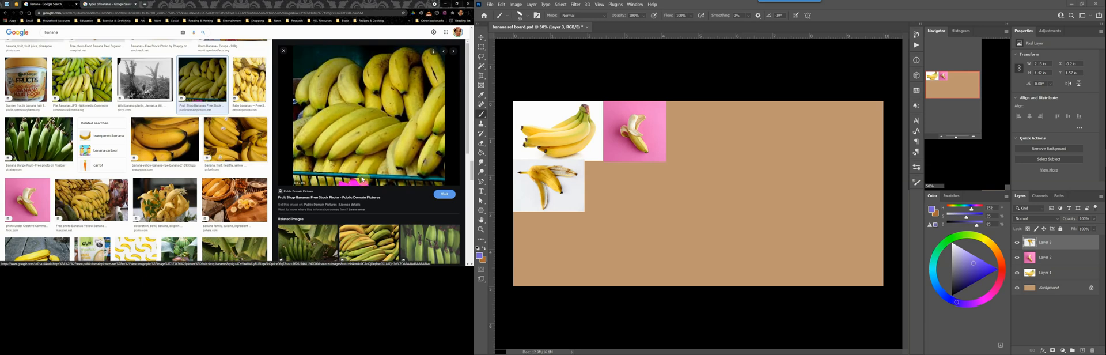
pyautogui.scroll(3, 191, 112)
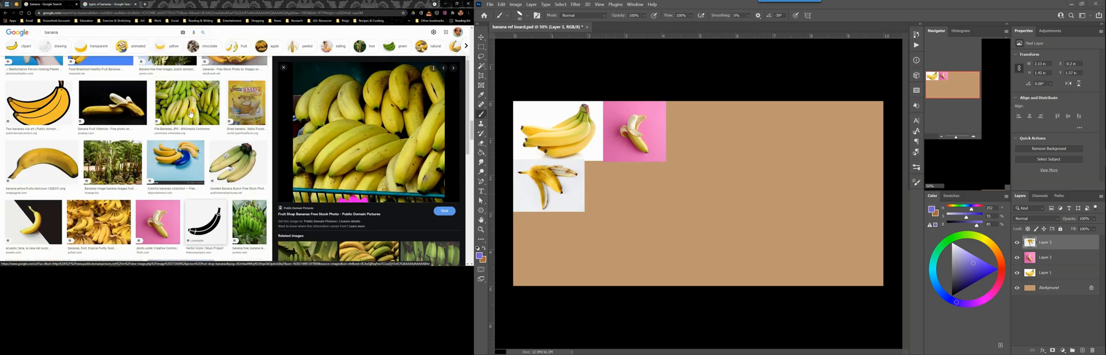
pyautogui.scroll(3, 191, 113)
pyautogui.scroll(3, 227, 129)
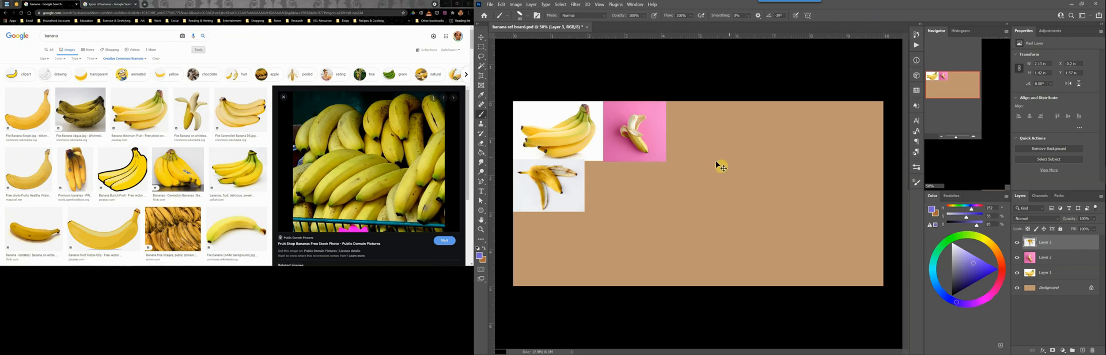
# Paste the fruit shop bananas photo in Photoshop, enlarge it and fit it into the canvas's upper-right corner
pyautogui.hotkey('ctrl', 'v')
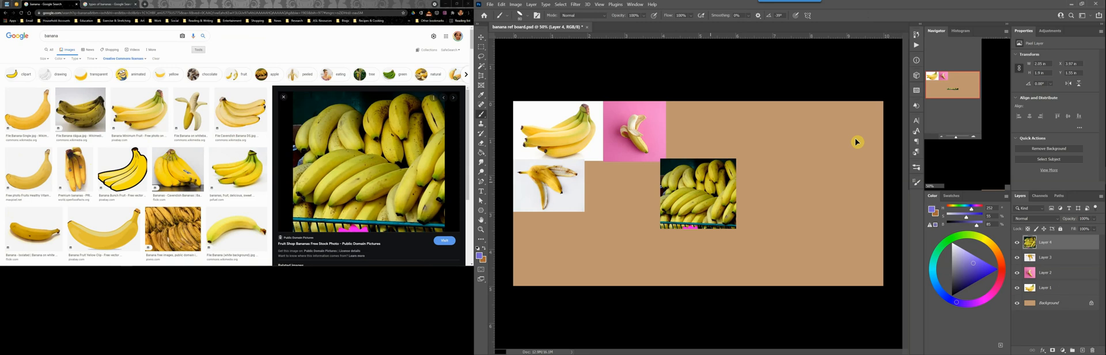
pyautogui.hotkey('ctrl', 't')
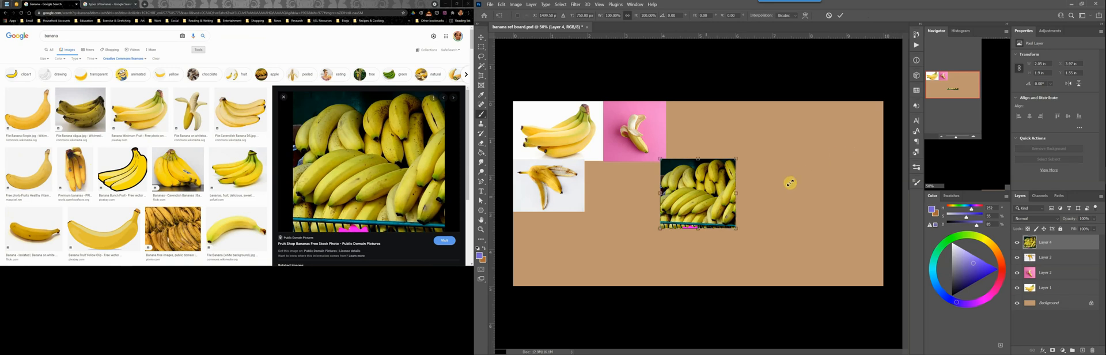
pyautogui.moveTo(706, 197); pyautogui.dragTo(854, 140)
pyautogui.moveTo(808, 171); pyautogui.dragTo(790, 184)
pyautogui.press('Return')
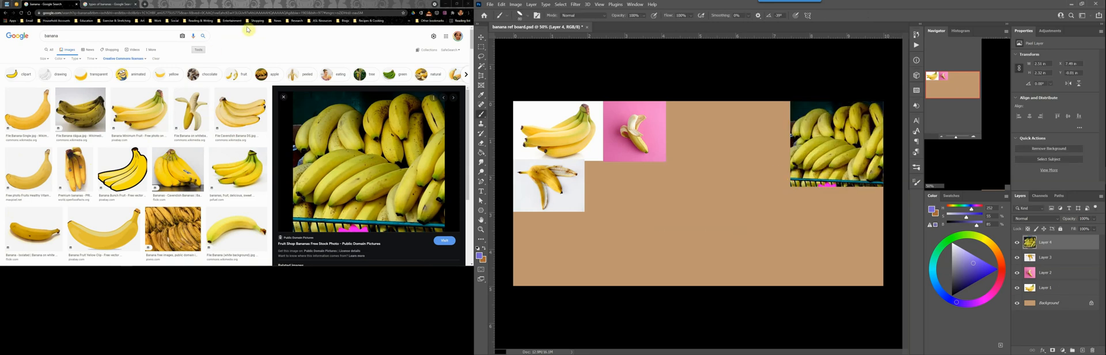
# Copy the half-peeled banana photo on a black background from Google Images, paste it in Photoshop and scale it into the canvas's lower-left corner
pyautogui.scroll(-5, 227, 155)
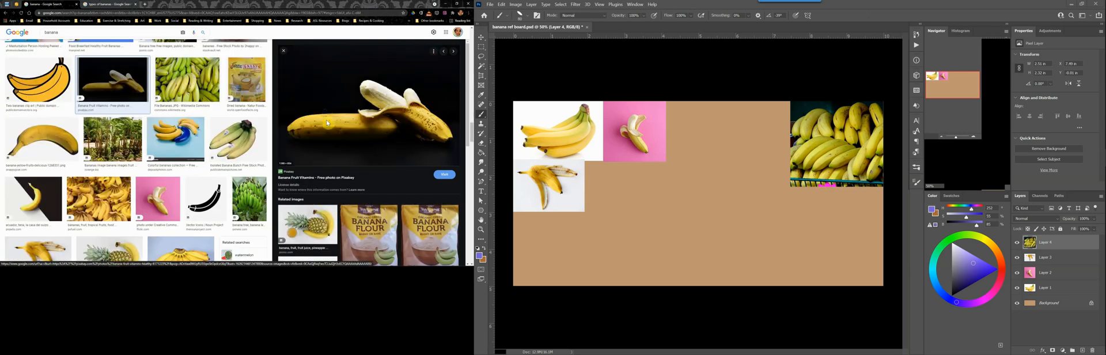
pyautogui.click(839, 22)
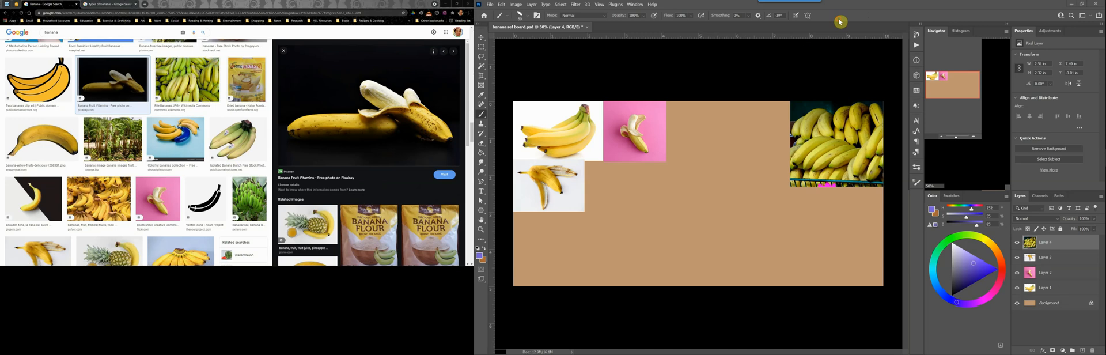
pyautogui.hotkey('ctrl', 'v')
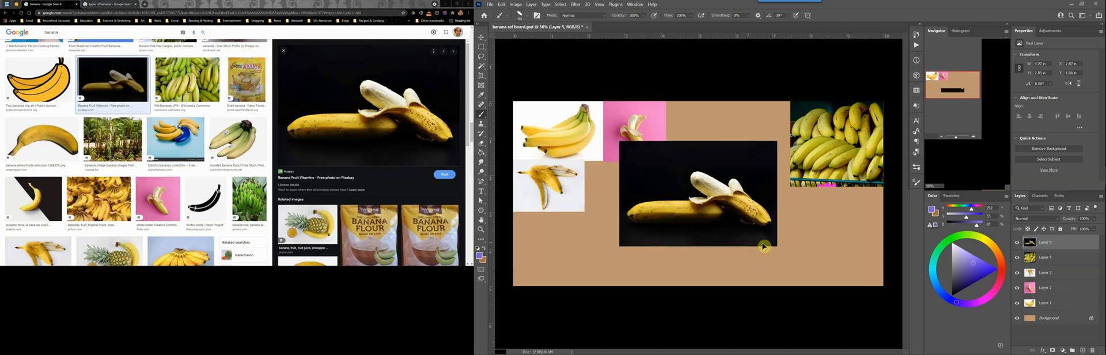
pyautogui.hotkey('ctrl', 't')
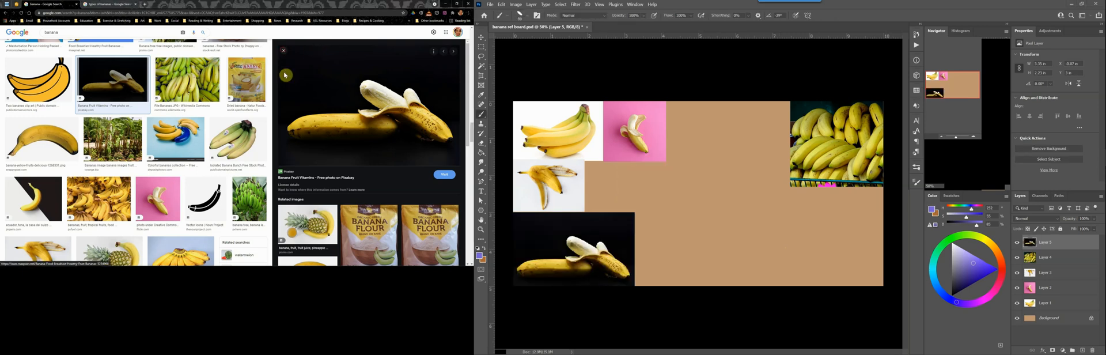
# Find the single whole banana photo on a light gray background further down the image results, copy it and switch back to Photoshop
pyautogui.click(284, 50)
pyautogui.scroll(-1, 179, 176)
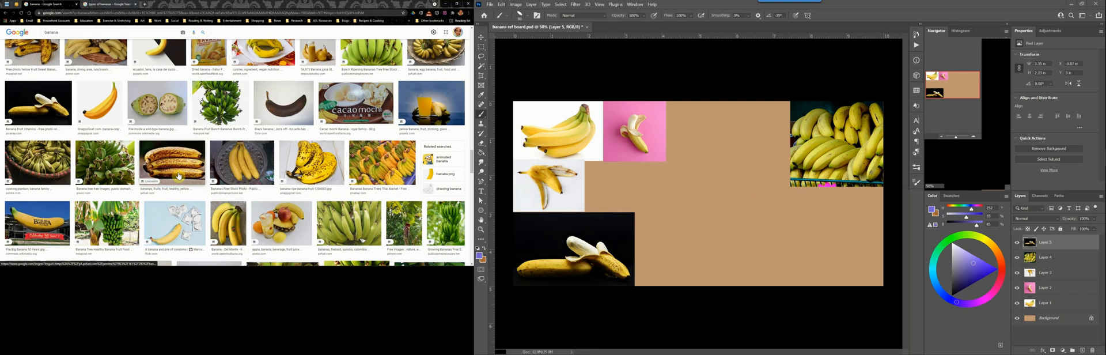
pyautogui.click(180, 176)
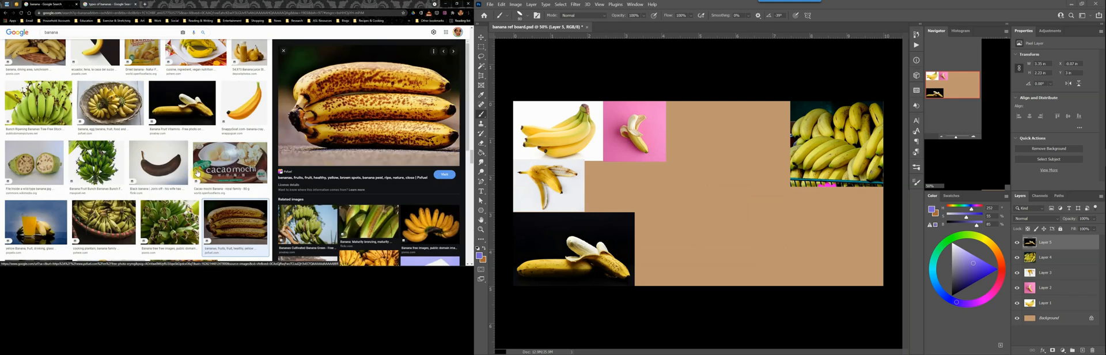
pyautogui.scroll(-5, 197, 172)
pyautogui.click(94, 216)
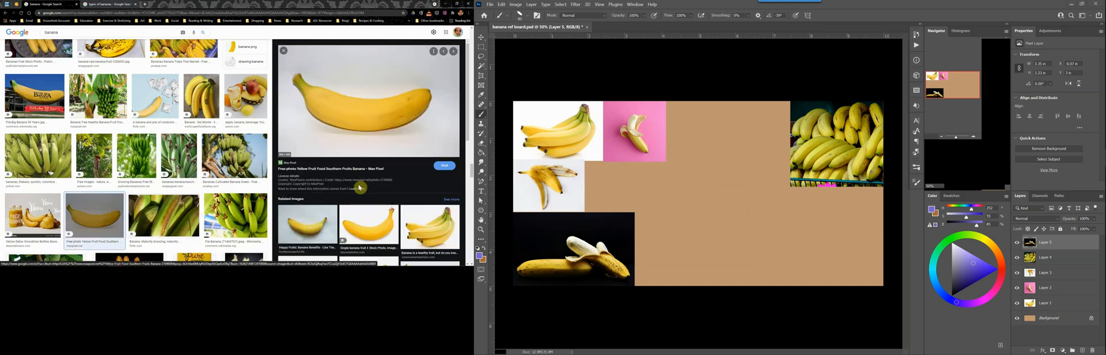
pyautogui.click(875, 10)
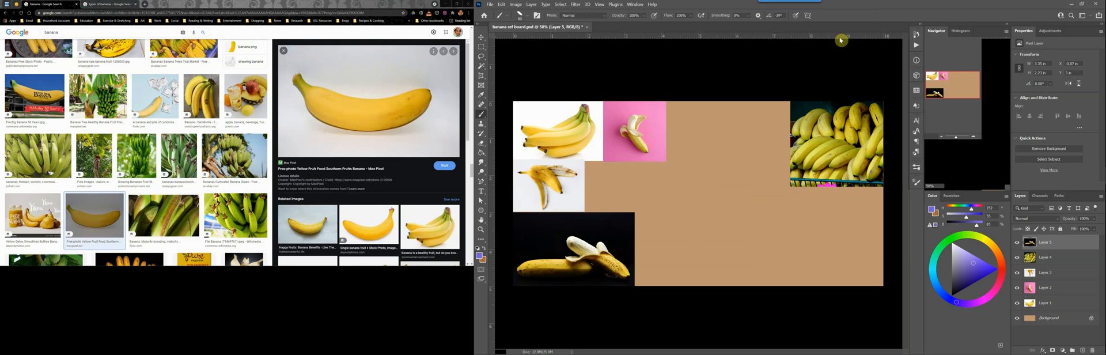
# Paste the single banana photo, scale it to the top row's height and place it beside the pink-background photo
pyautogui.hotkey('ctrl', 'v')
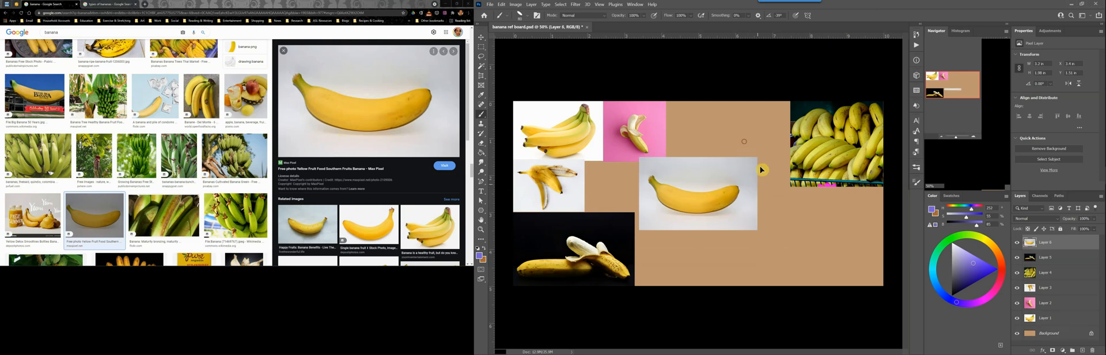
pyautogui.hotkey('ctrl', 't')
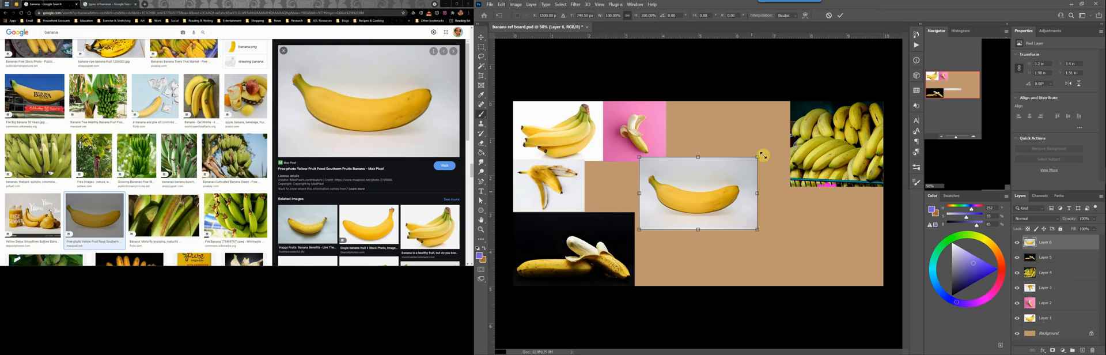
pyautogui.moveTo(740, 211); pyautogui.dragTo(762, 160)
pyautogui.press('Return')
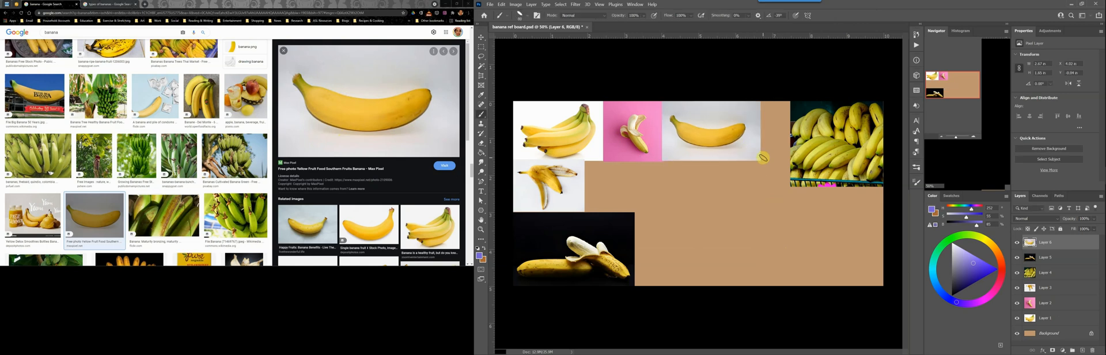
# Search Google Images for "peeled banana" and limit the usage rights to Creative Commons licenses
pyautogui.click(344, 4)
pyautogui.scroll(-10, 218, 127)
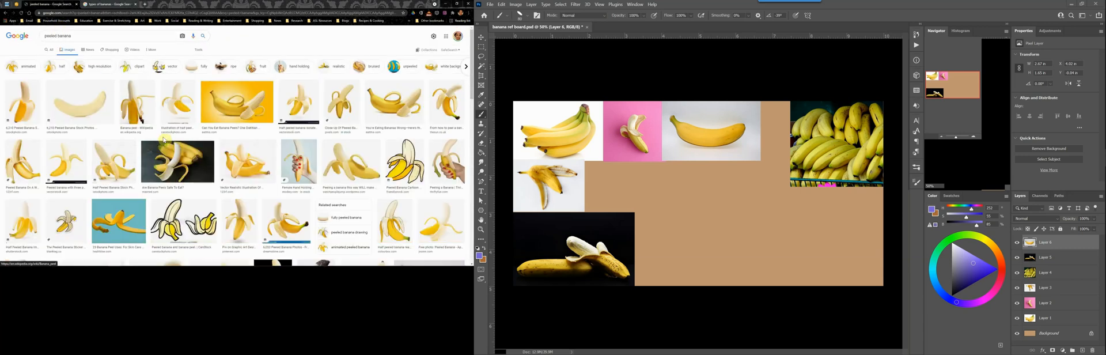
pyautogui.click(195, 50)
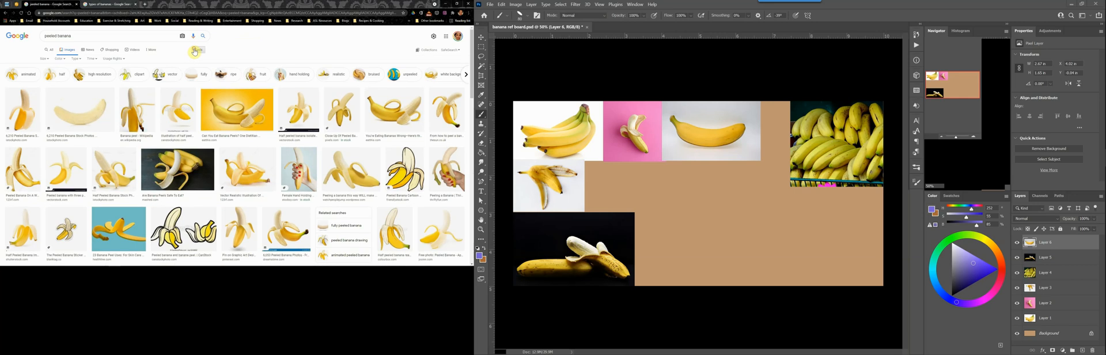
pyautogui.click(115, 58)
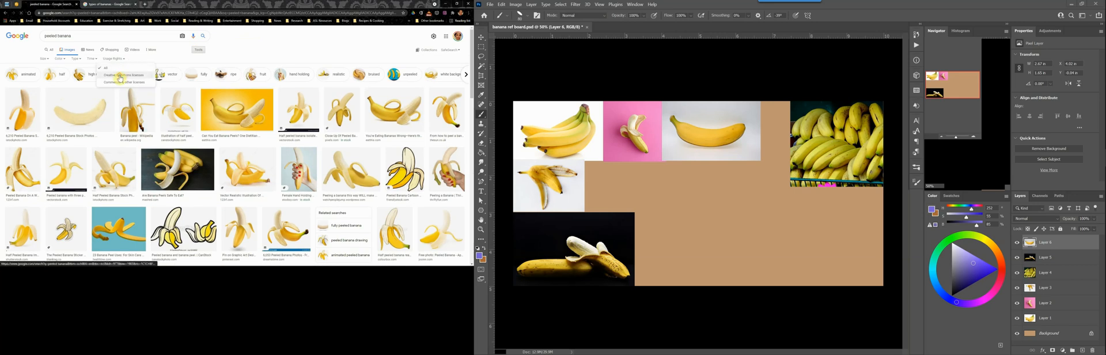
pyautogui.click(123, 75)
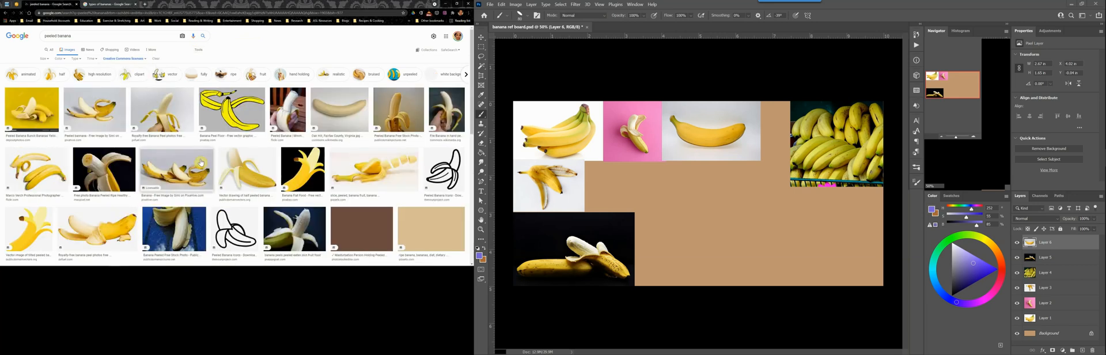
# Copy the peeled banana photo on a light gray background, paste it in Photoshop and scale it into place beside the black-background photo
pyautogui.click(110, 118)
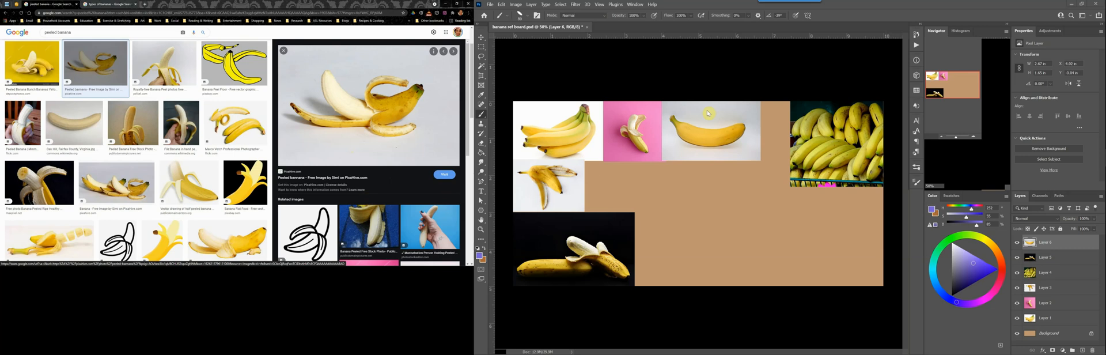
pyautogui.click(851, 22)
pyautogui.hotkey('ctrl', 'v')
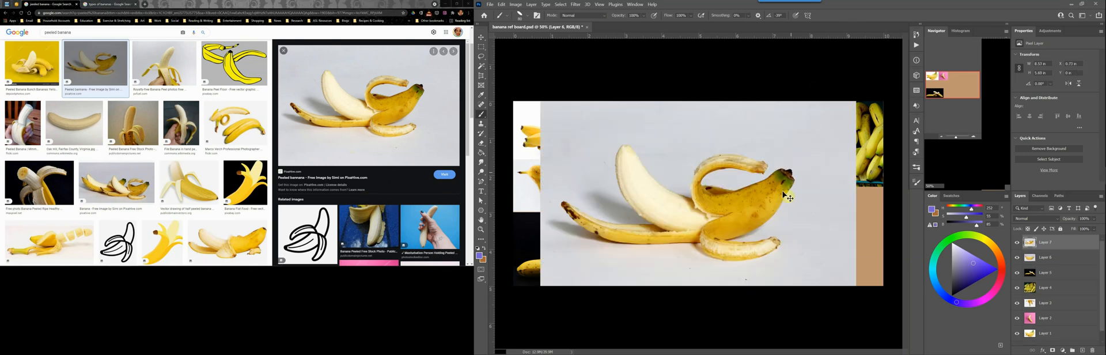
pyautogui.hotkey('ctrl', 't')
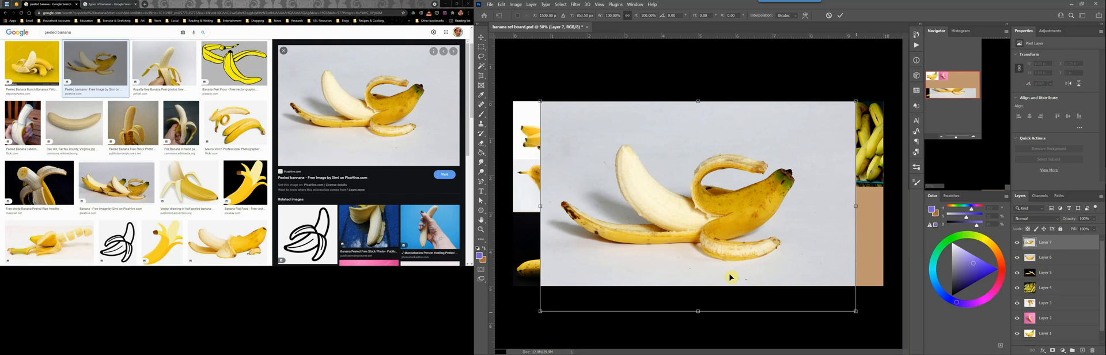
pyautogui.press('Return')
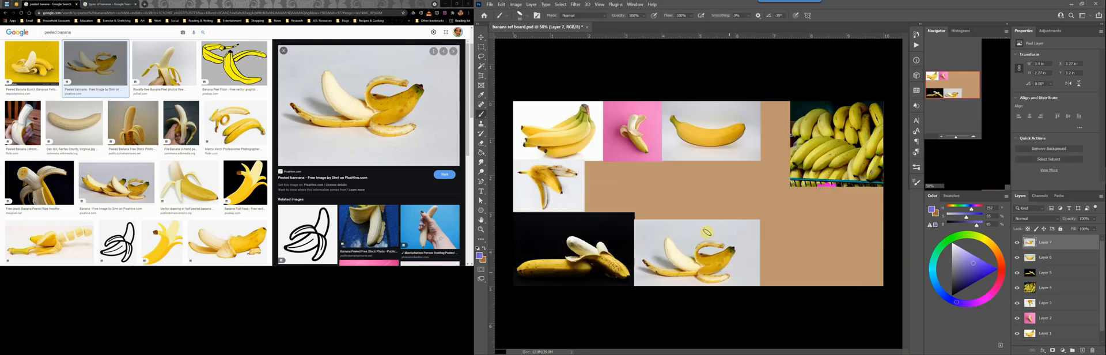
# Copy the white-background photo of whole and peeled bananas, paste it in Photoshop and scale it to fit beside the banana peel photo
pyautogui.click(244, 128)
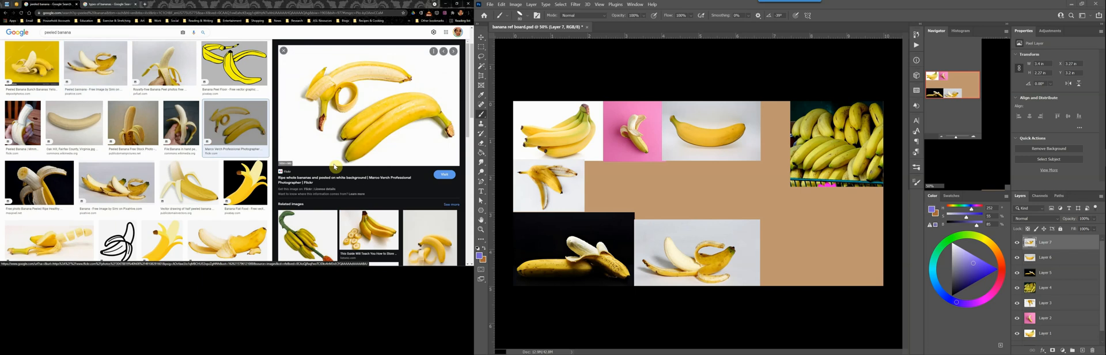
pyautogui.click(845, 16)
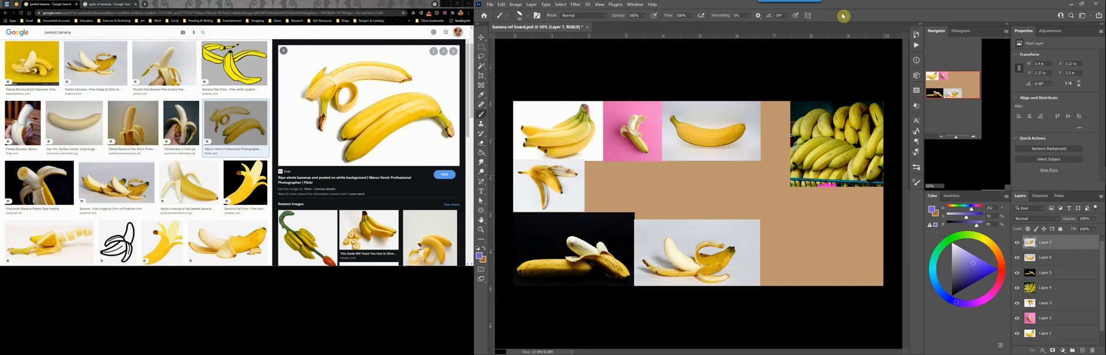
pyautogui.hotkey('ctrl', 'v')
pyautogui.hotkey('ctrl', 't')
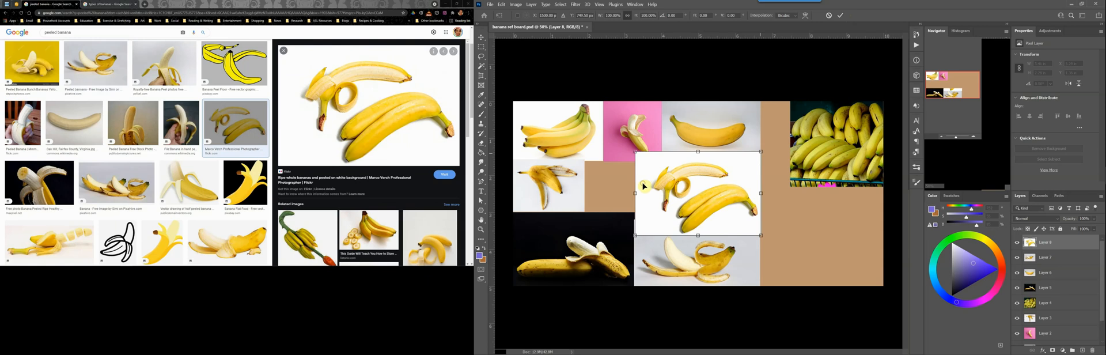
pyautogui.moveTo(760, 151); pyautogui.dragTo(714, 181)
pyautogui.moveTo(643, 185); pyautogui.dragTo(590, 164)
pyautogui.press('Return')
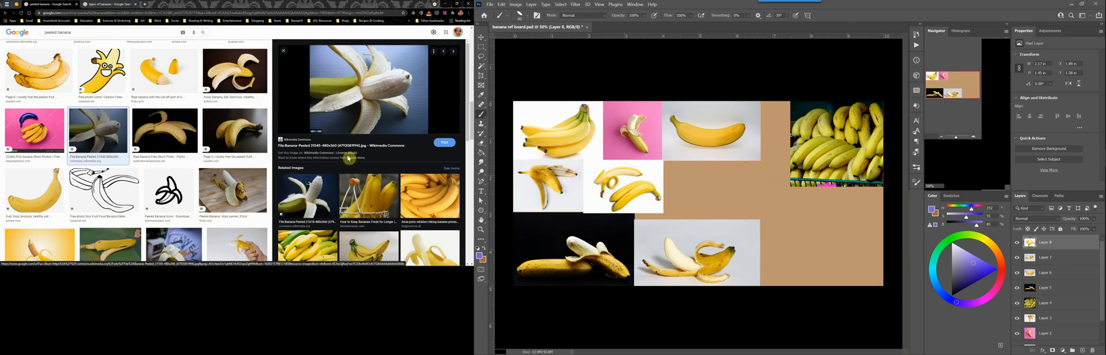
# Paste the peeled banana photo with the blue-gray background, scale it and place it beside the cut banana photo in the middle row
pyautogui.click(756, 66)
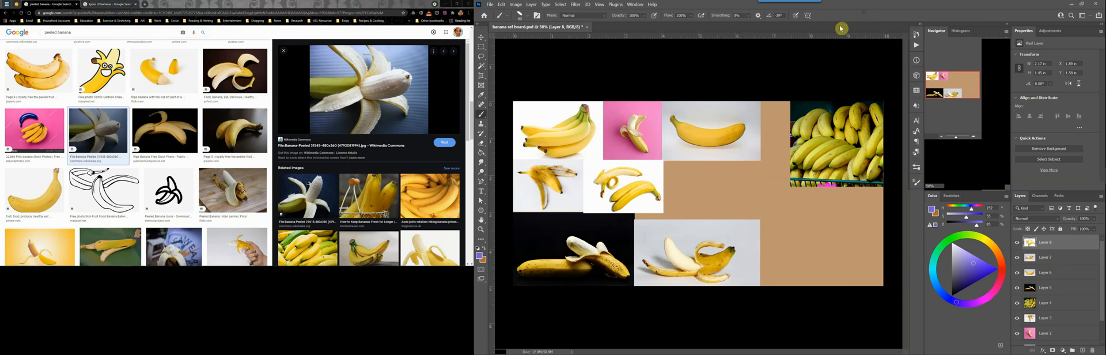
pyautogui.hotkey('ctrl', 'v')
pyautogui.hotkey('ctrl', 't')
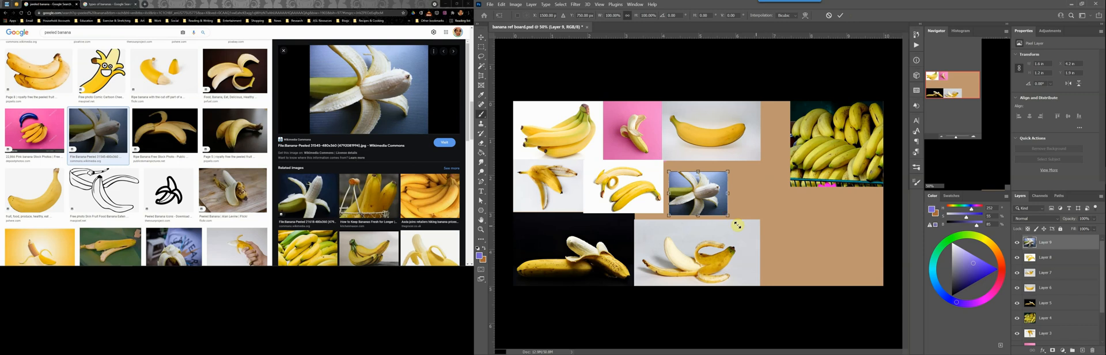
pyautogui.moveTo(726, 211); pyautogui.dragTo(721, 203)
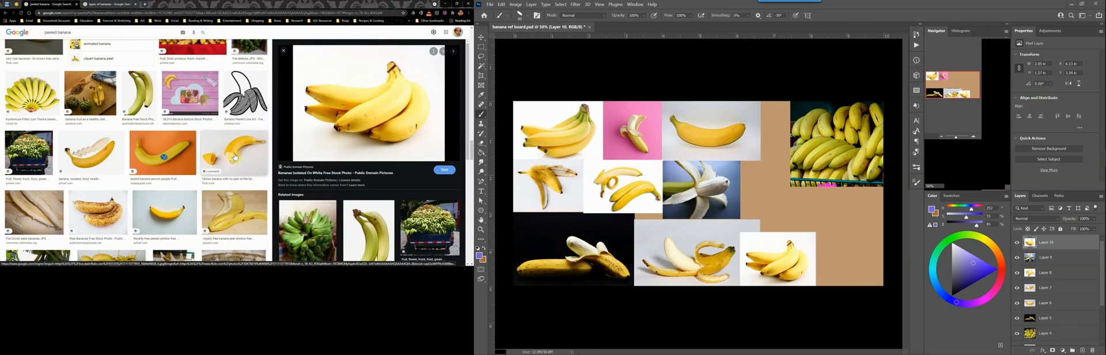
# Copy the photo of the banana with its tip cut off, paste it in Photoshop and scale it into the lower-right corner of the board
pyautogui.click(235, 156)
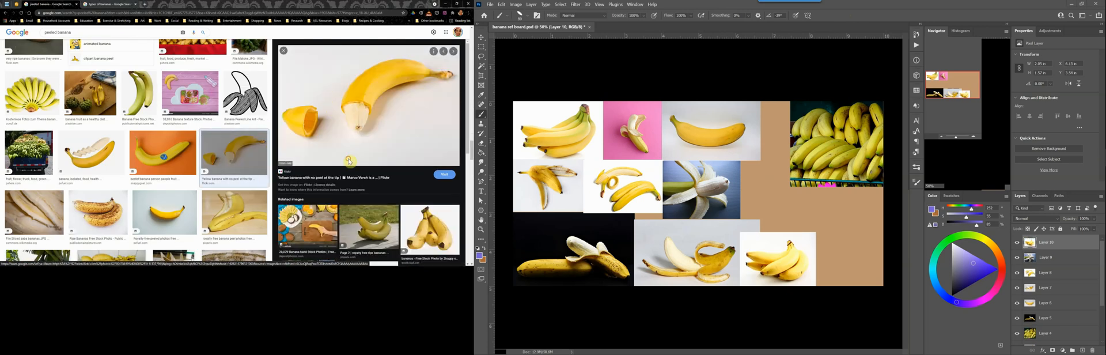
pyautogui.moveTo(348, 160); pyautogui.dragTo(830, 158)
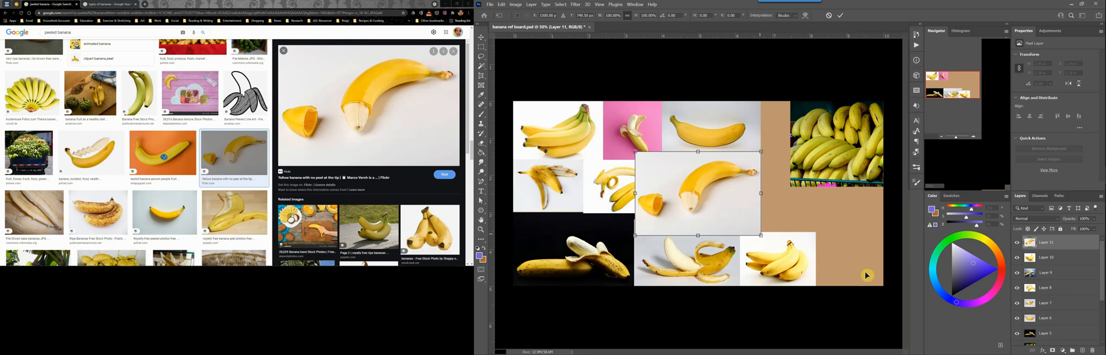
pyautogui.press('Return')
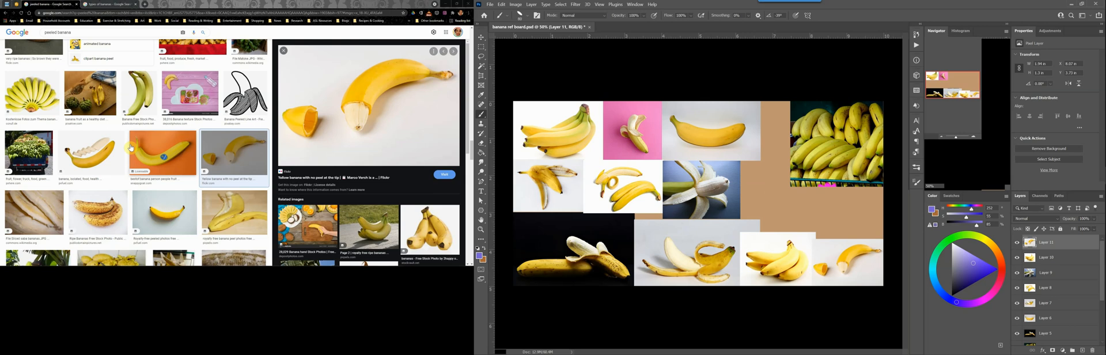
# Search Google Images for "sliced banana" and limit the usage rights to Creative Commons licenses
pyautogui.click(34, 212)
pyautogui.scroll(8, 35, 211)
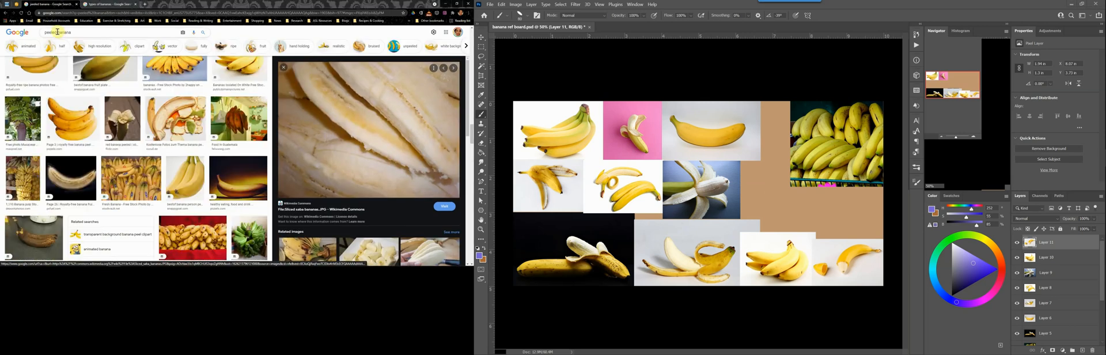
pyautogui.moveTo(57, 32); pyautogui.dragTo(40, 36)
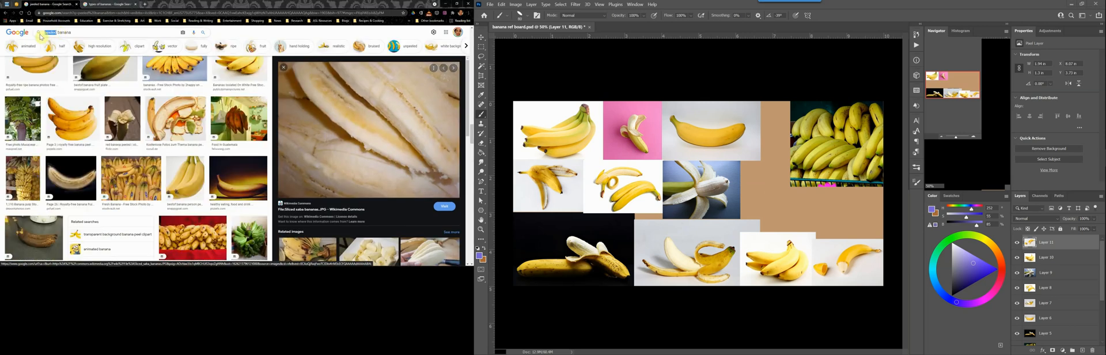
pyautogui.write('sliced')
pyautogui.press('Return')
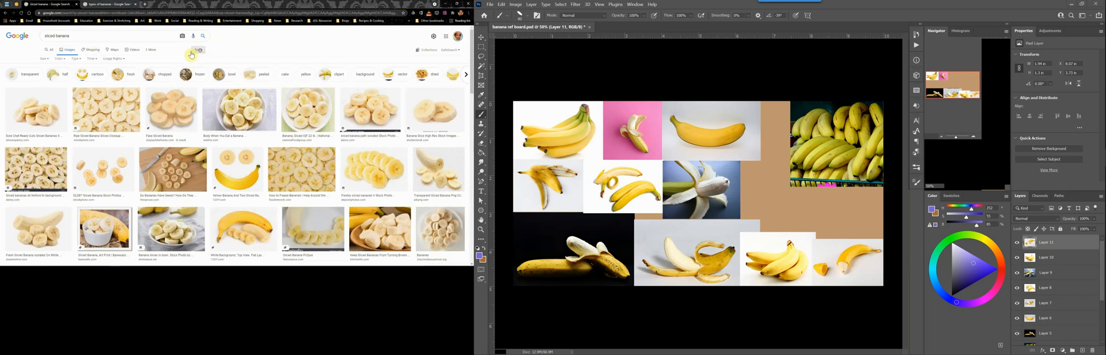
pyautogui.click(113, 59)
pyautogui.click(121, 73)
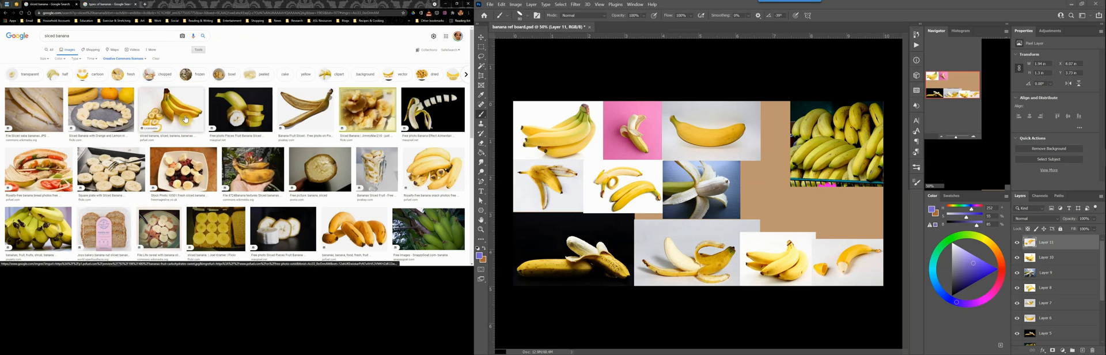
# Copy the photo of bananas with round slices, paste it in Photoshop and scale it into place below the large banana pile photo
pyautogui.click(184, 119)
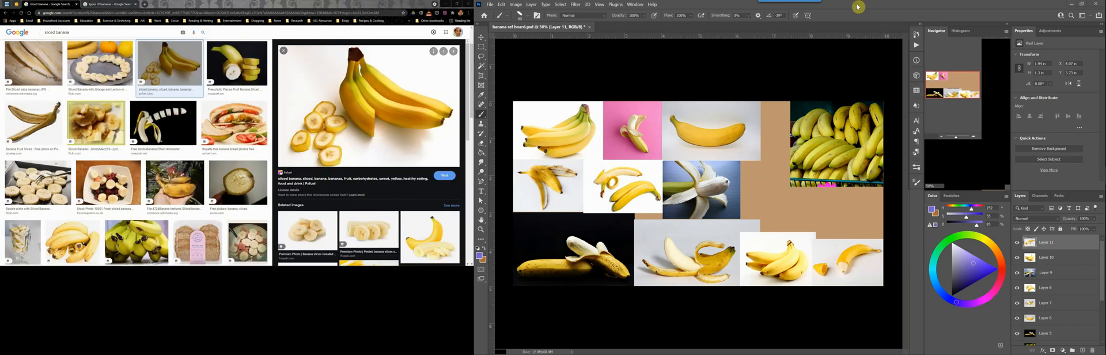
pyautogui.hotkey('ctrl', 'v')
pyautogui.hotkey('ctrl', 't')
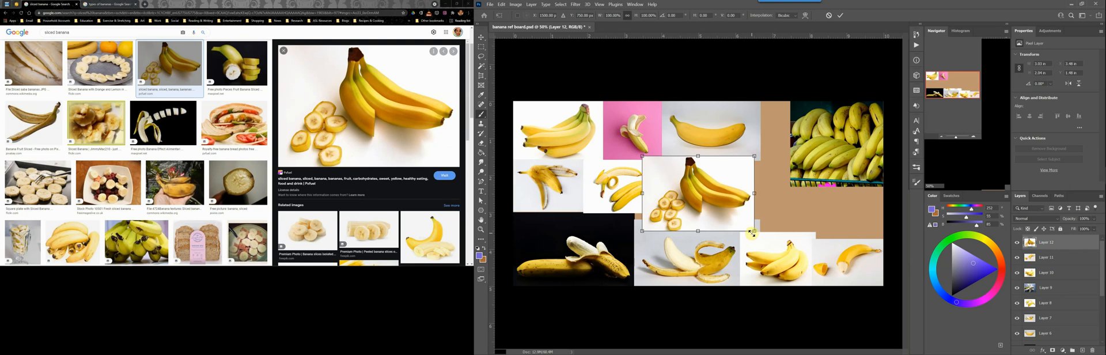
pyautogui.moveTo(754, 230); pyautogui.dragTo(714, 204)
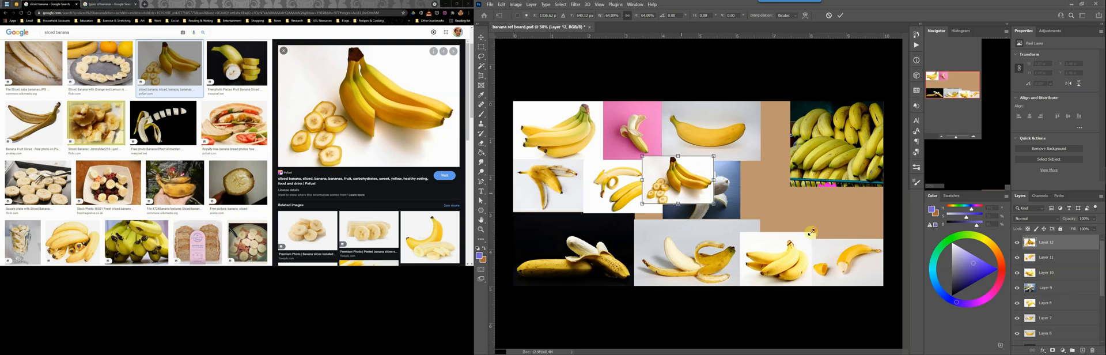
pyautogui.press('Return')
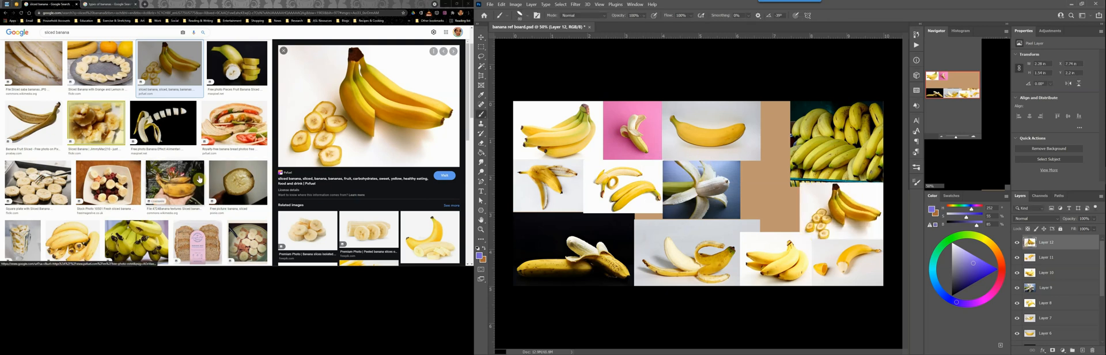
# Copy the sliced saba bananas photo, paste it in Photoshop and shrink it to fit between the blue-gray peeled banana and the round slices
pyautogui.click(34, 63)
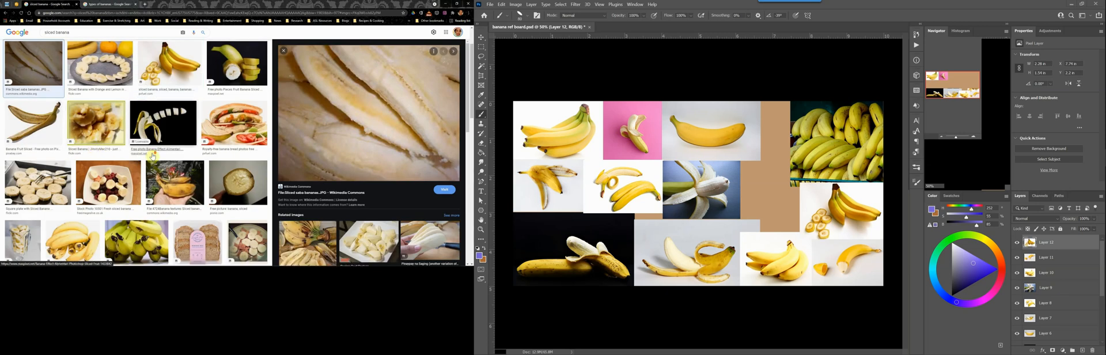
pyautogui.scroll(-5, 169, 157)
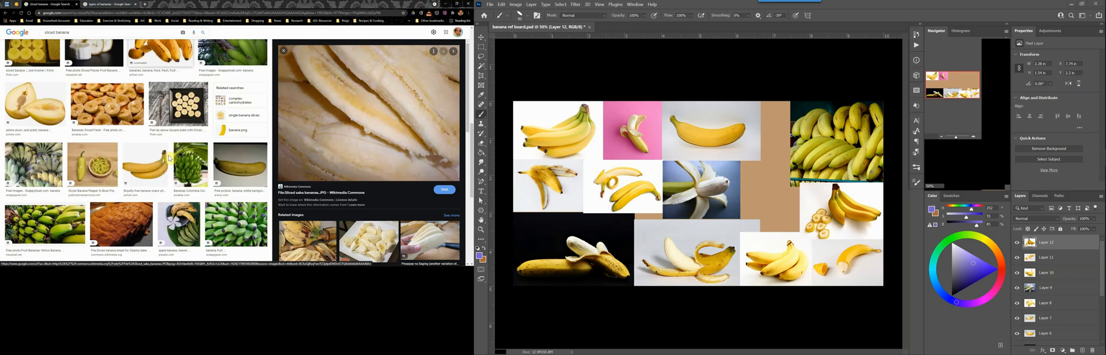
pyautogui.scroll(-5, 168, 156)
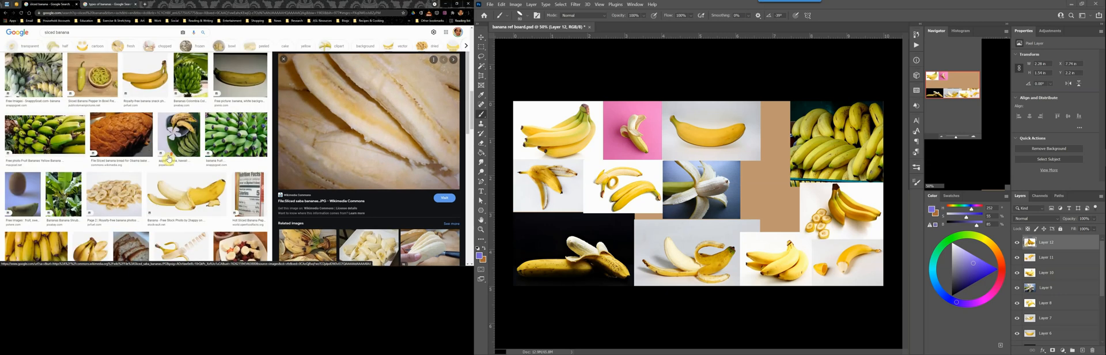
pyautogui.moveTo(403, 217); pyautogui.dragTo(792, 173)
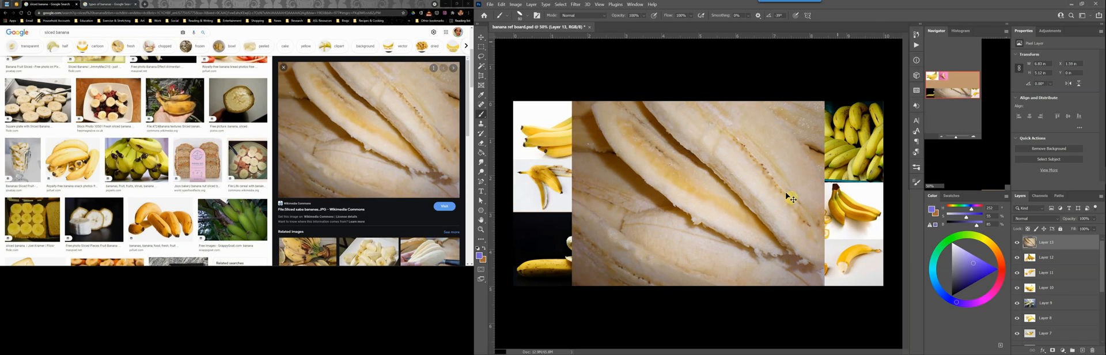
pyautogui.hotkey('ctrl', 't')
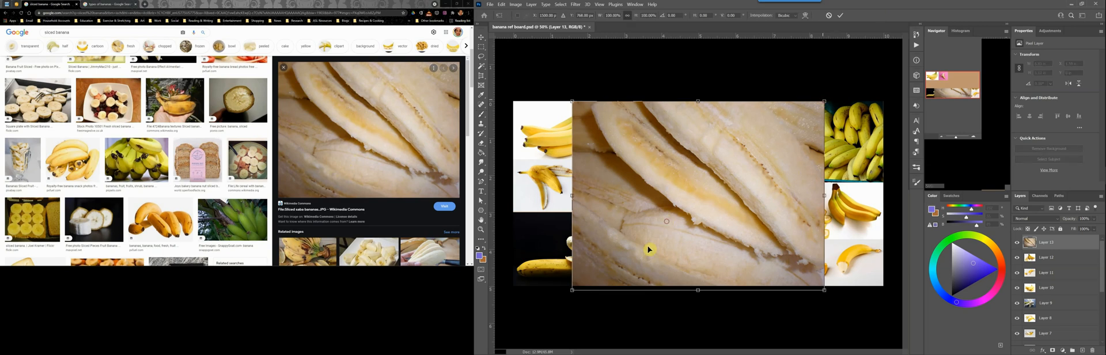
pyautogui.moveTo(777, 201); pyautogui.dragTo(709, 236)
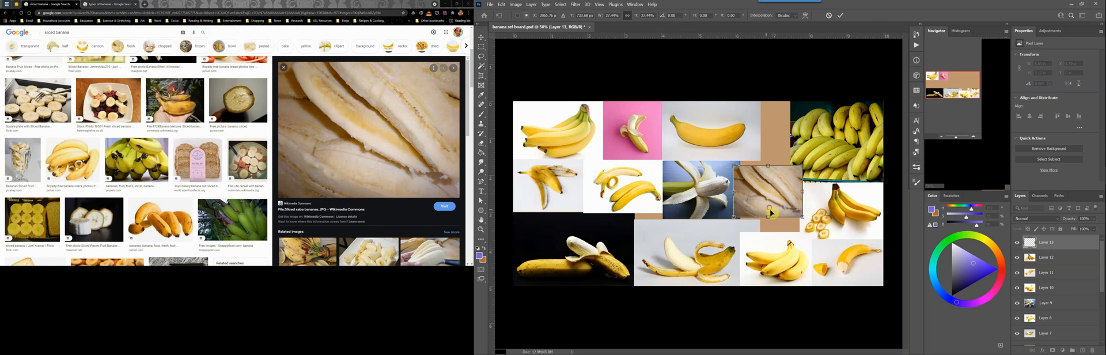
pyautogui.press('Return')
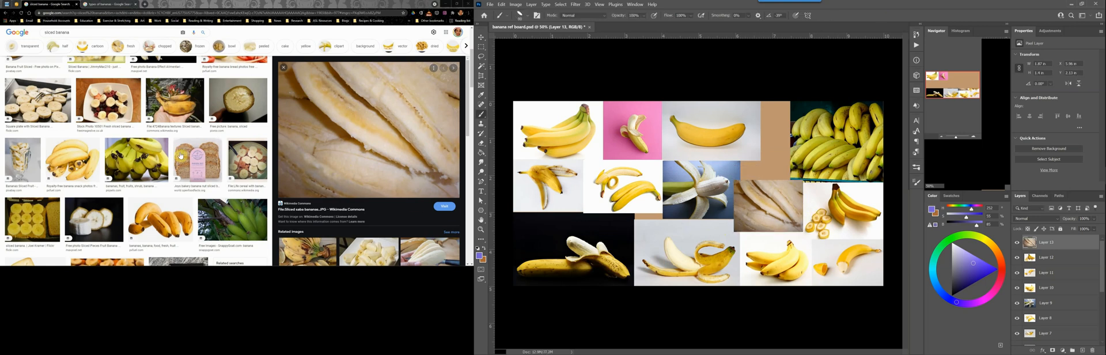
# Copy the photo of banana slices on a square black plate, paste it in Photoshop and scale it down over the gap beside the banana pile
pyautogui.scroll(1, 182, 157)
pyautogui.scroll(-8, 183, 156)
pyautogui.click(185, 130)
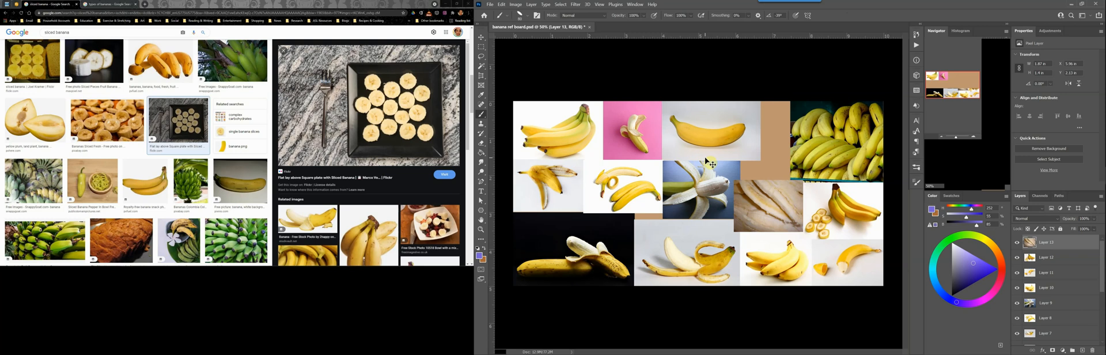
pyautogui.hotkey('ctrl', 'v')
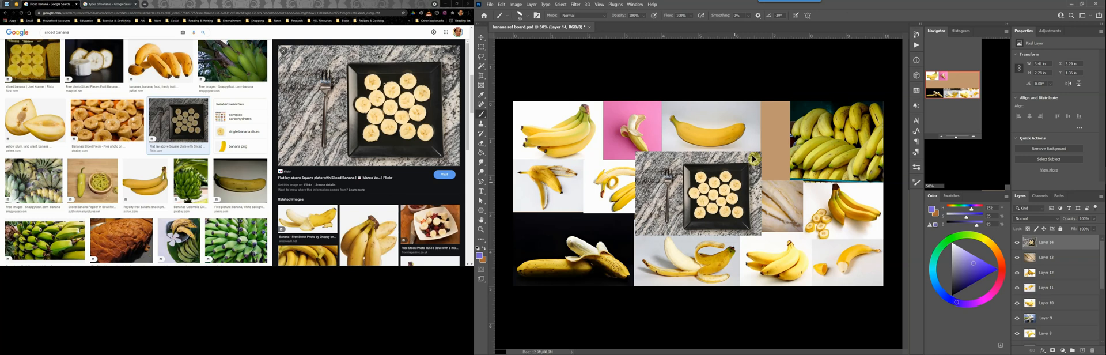
pyautogui.hotkey('ctrl', 't')
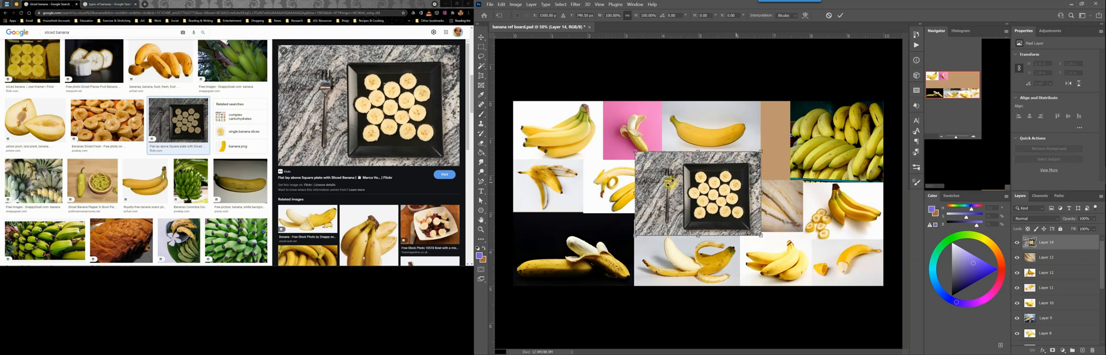
pyautogui.moveTo(761, 153); pyautogui.dragTo(708, 186)
pyautogui.moveTo(686, 216); pyautogui.dragTo(773, 130)
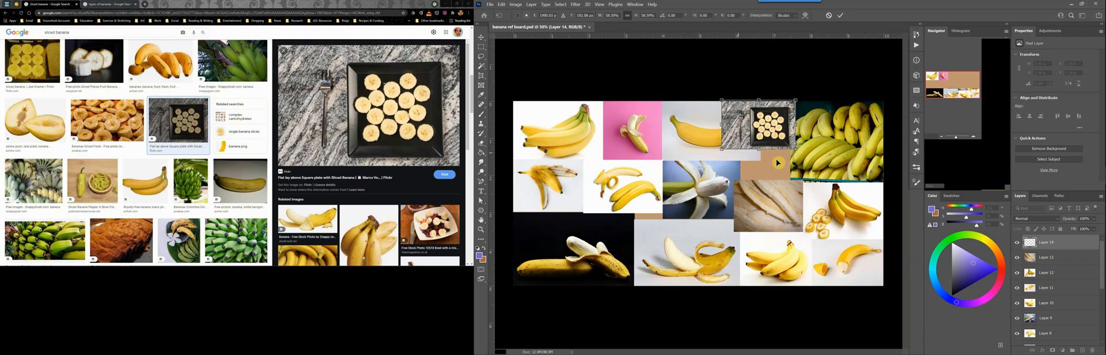
pyautogui.moveTo(781, 137); pyautogui.dragTo(786, 169)
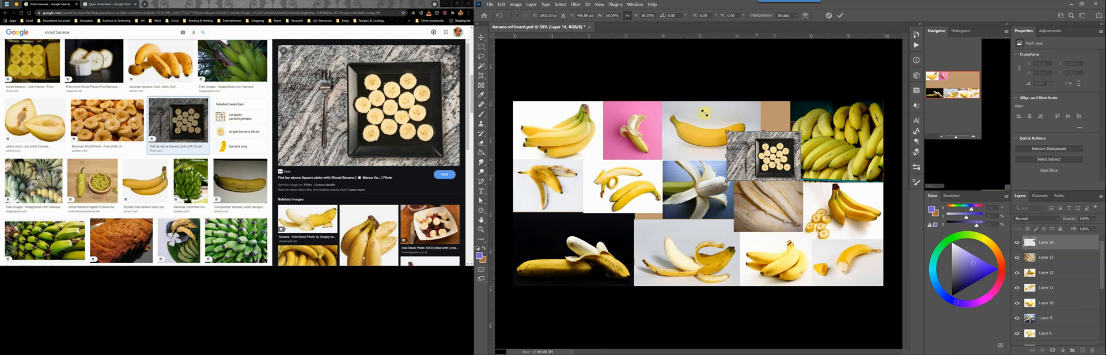
pyautogui.moveTo(704, 112); pyautogui.dragTo(702, 114)
pyautogui.press('Return')
pyautogui.press('b')
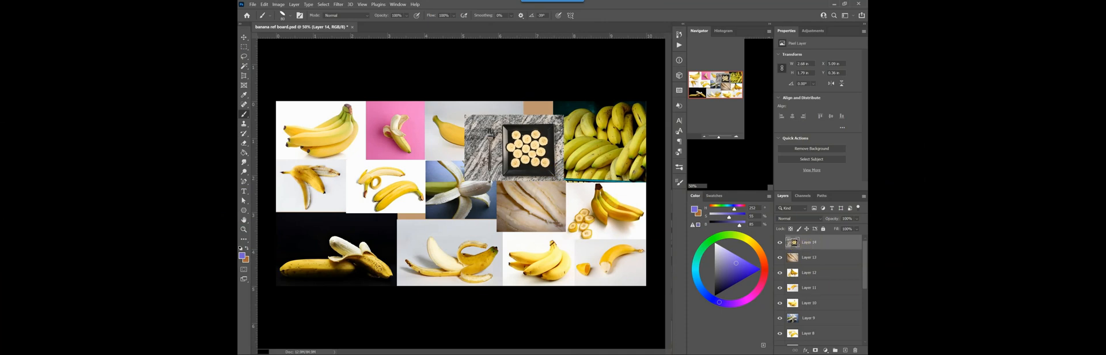
# Enlarge the square plate photo and move it over the middle of the board
pyautogui.hotkey('ctrl', 't')
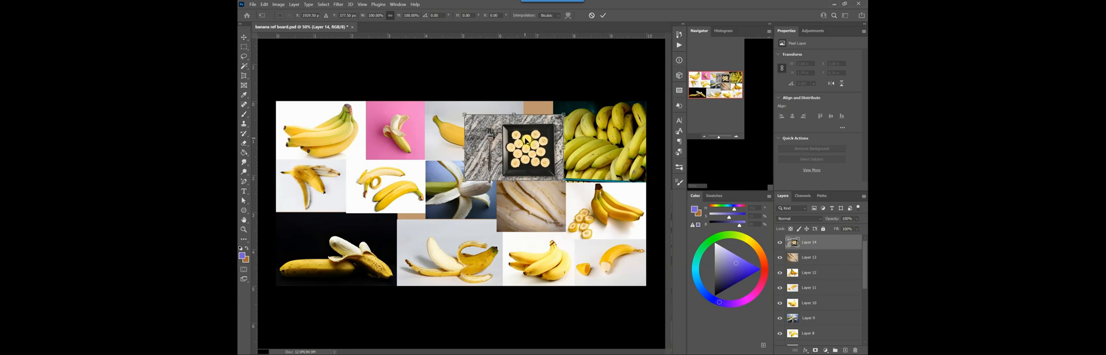
pyautogui.moveTo(562, 179); pyautogui.dragTo(619, 227)
pyautogui.moveTo(596, 205); pyautogui.dragTo(534, 213)
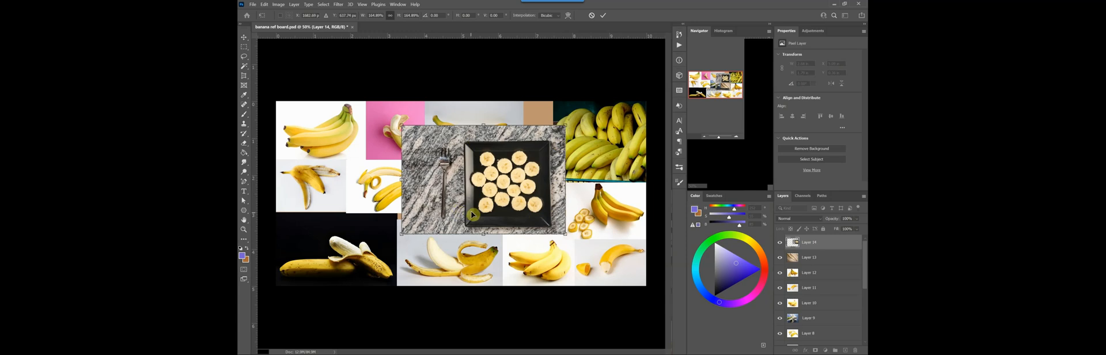
pyautogui.press('Return')
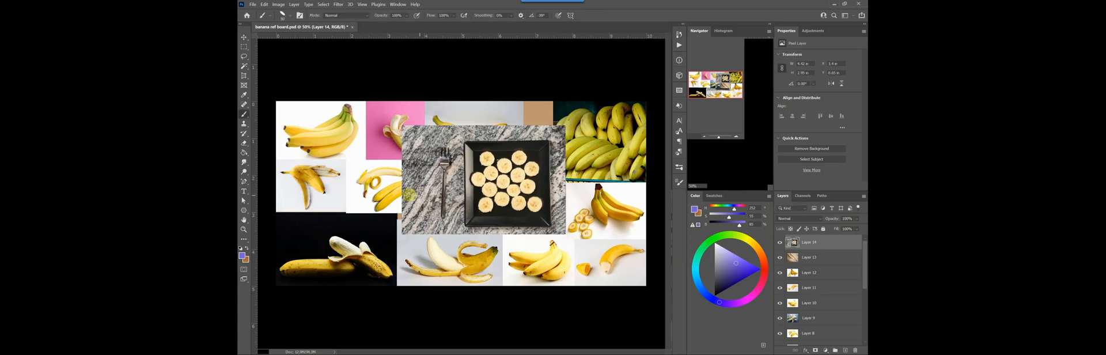
# Trim the fork side and the upper marble strip off the plate photo with rectangular marquee selections, and deselect
pyautogui.click(245, 49)
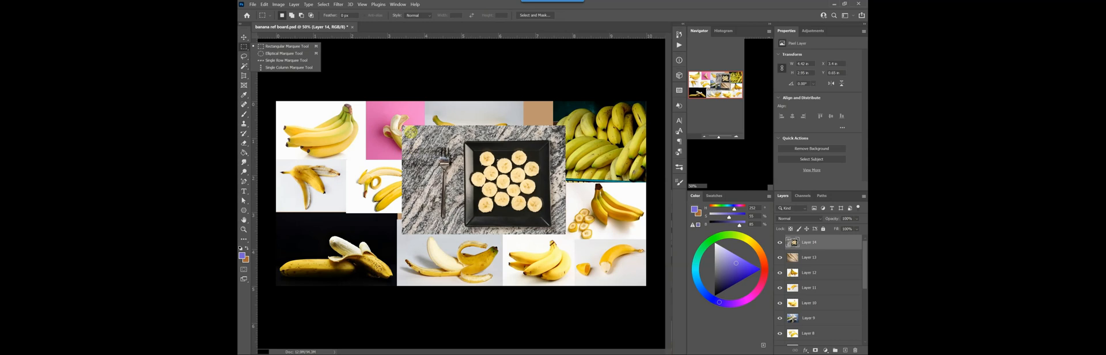
pyautogui.moveTo(399, 119); pyautogui.dragTo(543, 238)
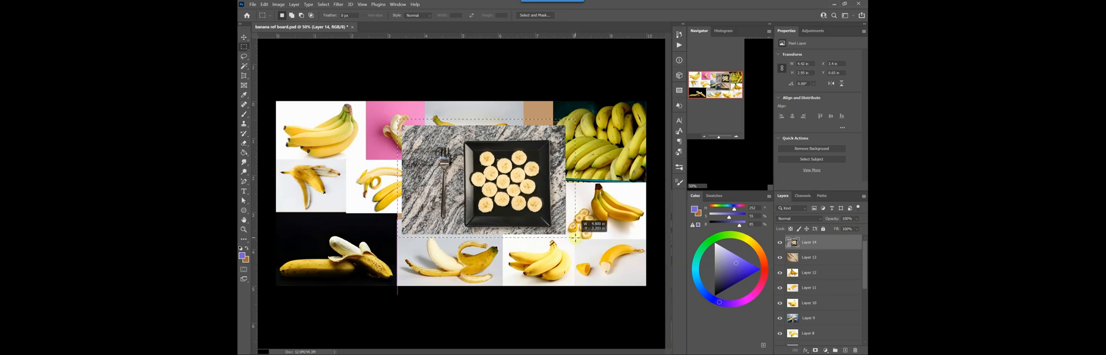
pyautogui.moveTo(575, 236); pyautogui.dragTo(464, 236)
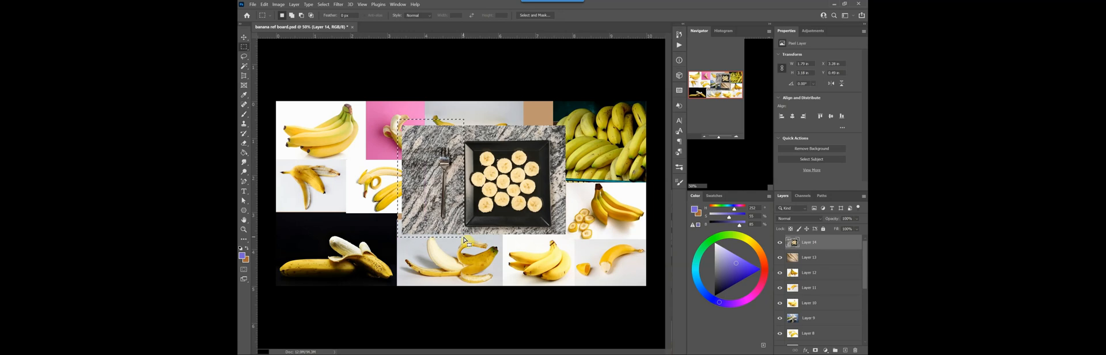
pyautogui.press('Delete')
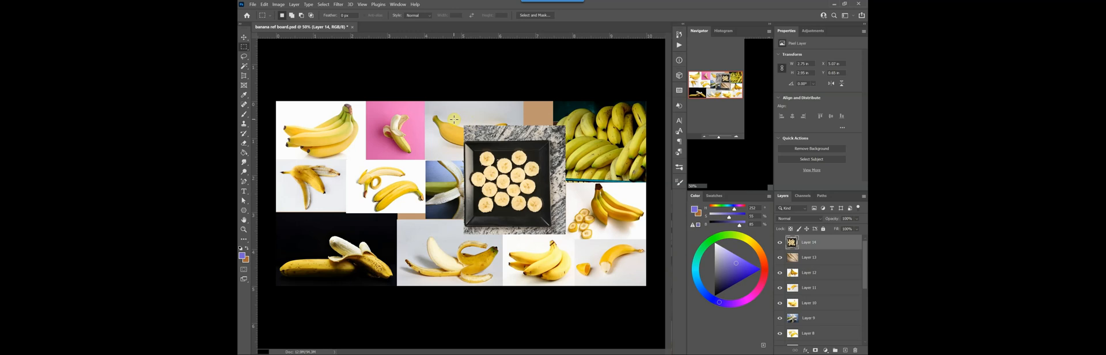
pyautogui.moveTo(454, 118); pyautogui.dragTo(568, 140)
pyautogui.press('Delete')
pyautogui.hotkey('ctrl', 'd')
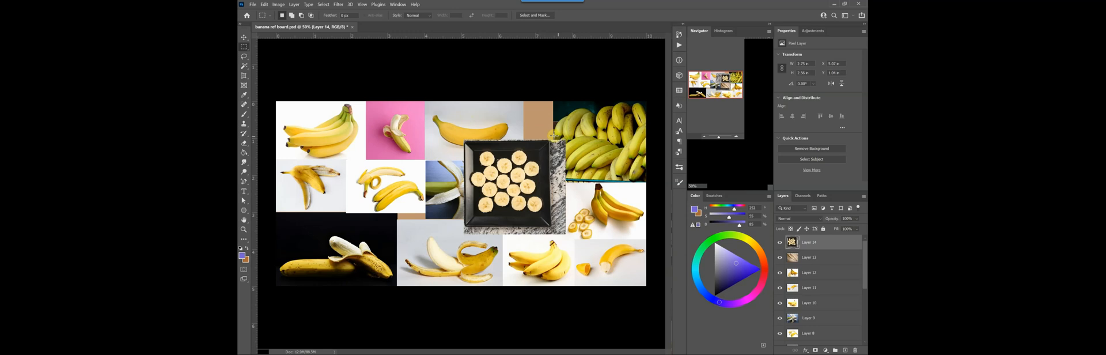
# Trim the marble strips beside and below the square black plate off its photo with rectangular marquee selections
pyautogui.moveTo(550, 136); pyautogui.dragTo(591, 239)
pyautogui.press('Delete')
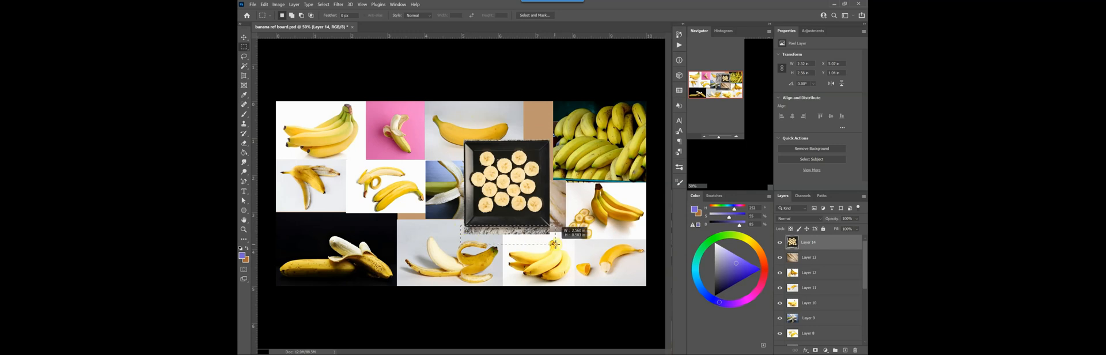
pyautogui.moveTo(460, 226); pyautogui.dragTo(551, 245)
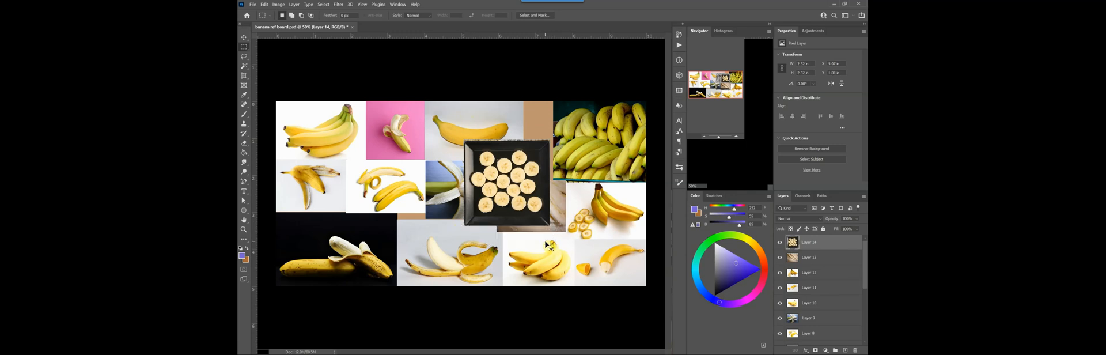
# Scale the square plate photo down and place it at the board's upper edge between the single banana and the green banana pile
pyautogui.hotkey('ctrl', 't')
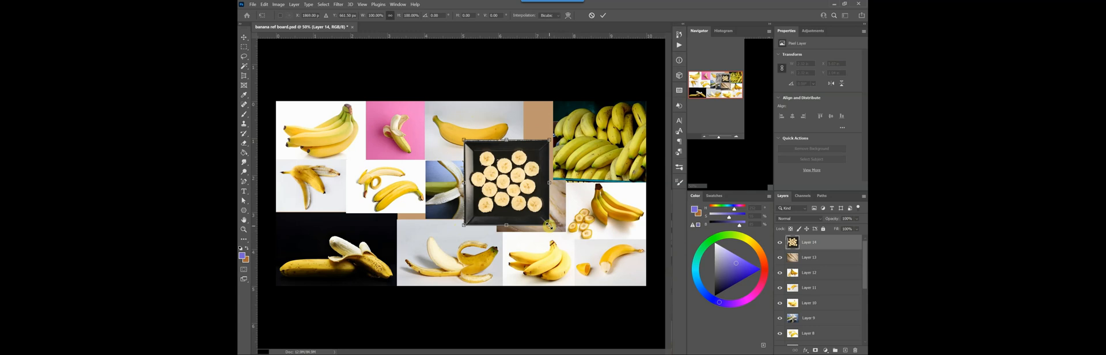
pyautogui.moveTo(548, 225); pyautogui.dragTo(546, 162)
pyautogui.moveTo(485, 108); pyautogui.dragTo(513, 124)
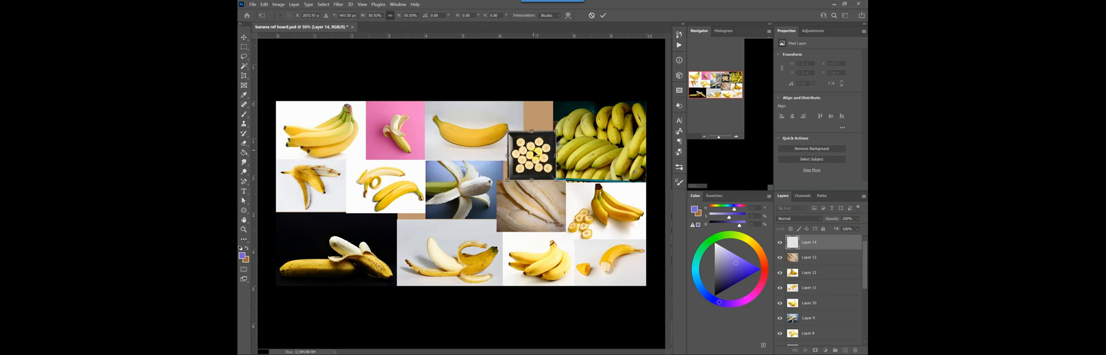
pyautogui.moveTo(538, 152)
pyautogui.mouseDown()
pyautogui.moveTo(545, 122)
pyautogui.moveTo(545, 141)
pyautogui.mouseUp()
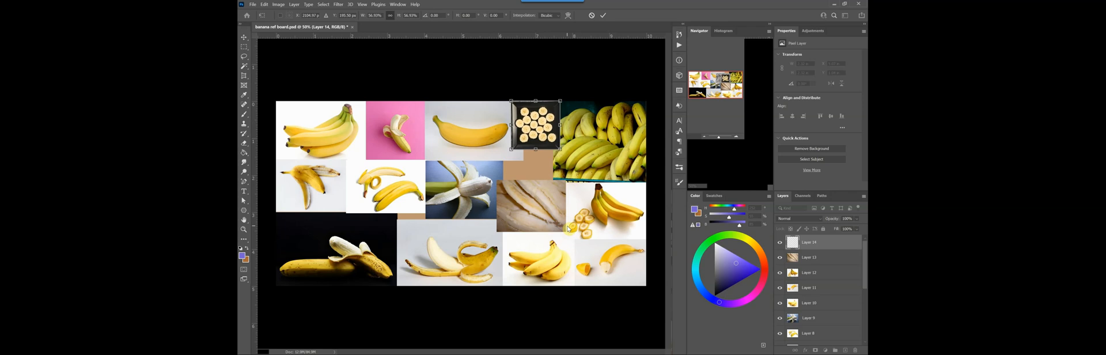
pyautogui.press('Return')
pyautogui.press('m')
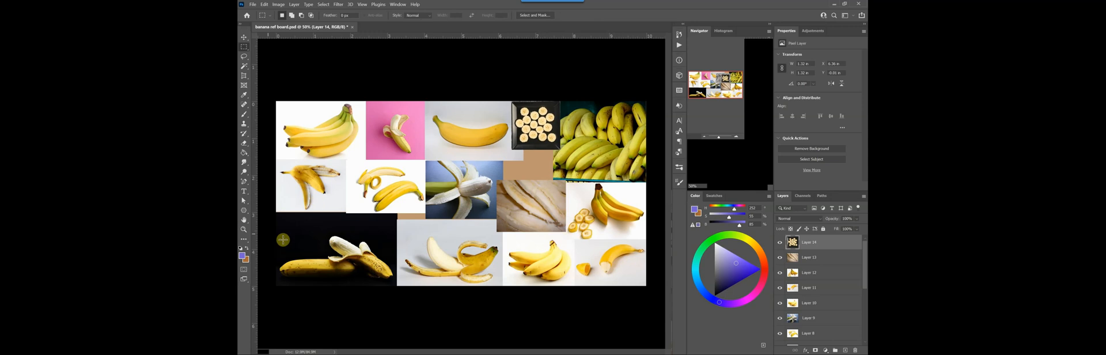
# Inspect the plate photo, the whole board and the half-peeled banana on black at different zoom levels
pyautogui.click(246, 231)
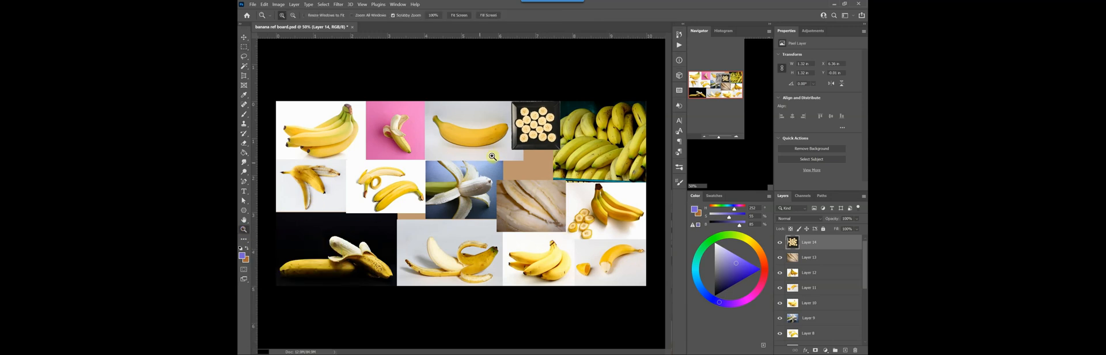
pyautogui.moveTo(528, 136); pyautogui.dragTo(504, 261)
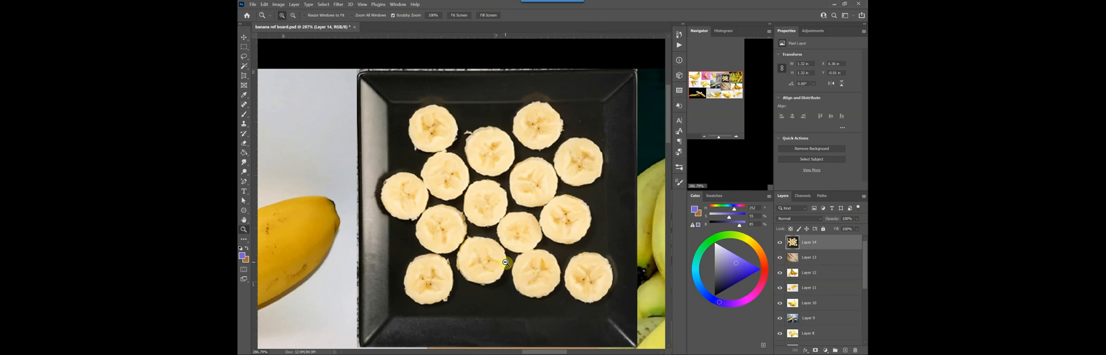
pyautogui.moveTo(505, 262); pyautogui.dragTo(473, 248)
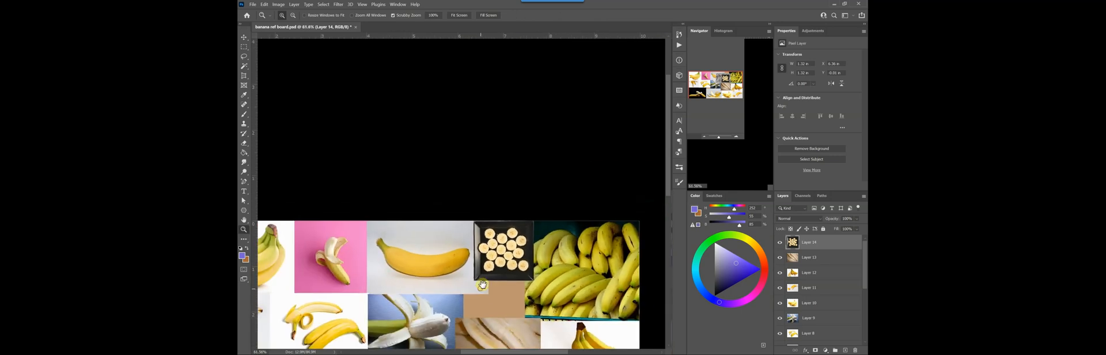
pyautogui.moveTo(482, 284); pyautogui.dragTo(508, 164)
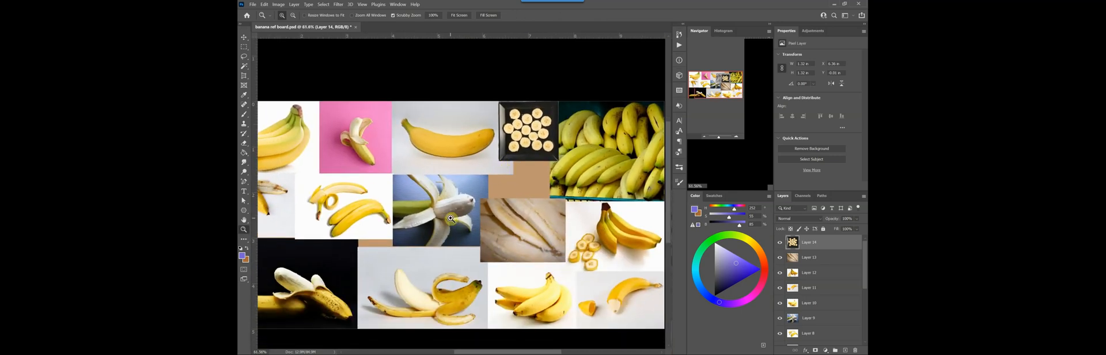
pyautogui.moveTo(447, 213)
pyautogui.mouseDown()
pyautogui.moveTo(471, 222)
pyautogui.moveTo(448, 210)
pyautogui.mouseUp()
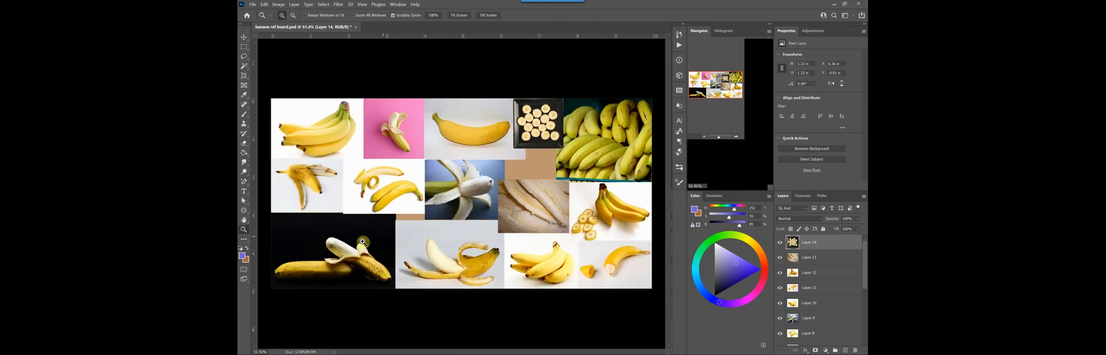
pyautogui.moveTo(362, 242); pyautogui.dragTo(476, 195)
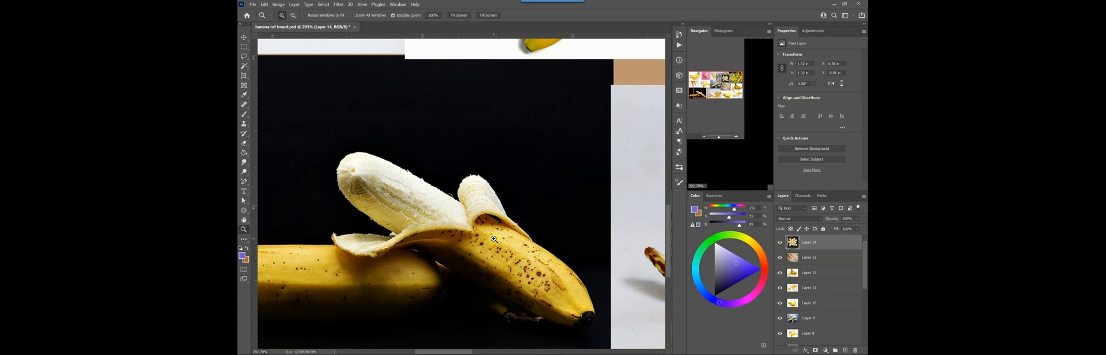
pyautogui.moveTo(493, 239); pyautogui.dragTo(474, 230)
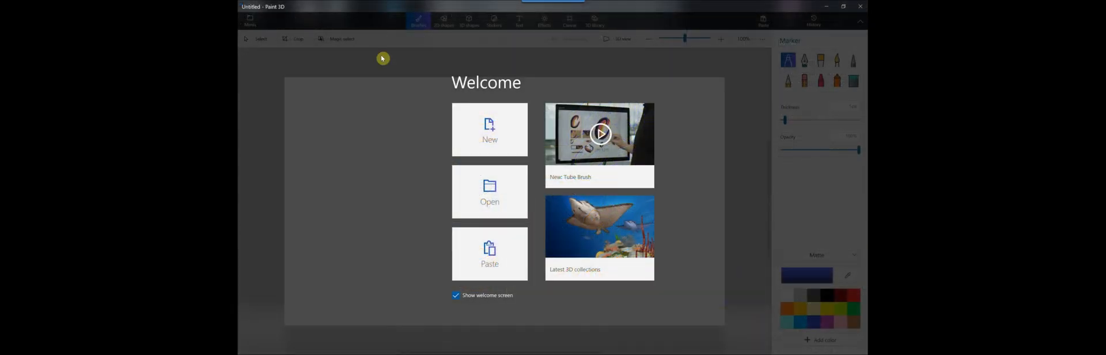
# In Paint 3D, dismiss the welcome screen, paste the banana bunch photo, and place it at 358 x 232 px in the canvas's upper-left corner
pyautogui.click(369, 92)
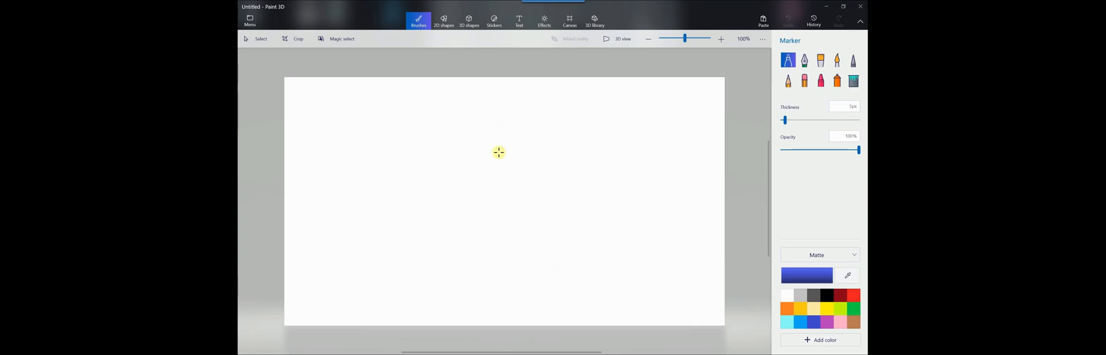
pyautogui.hotkey('ctrl', 'v')
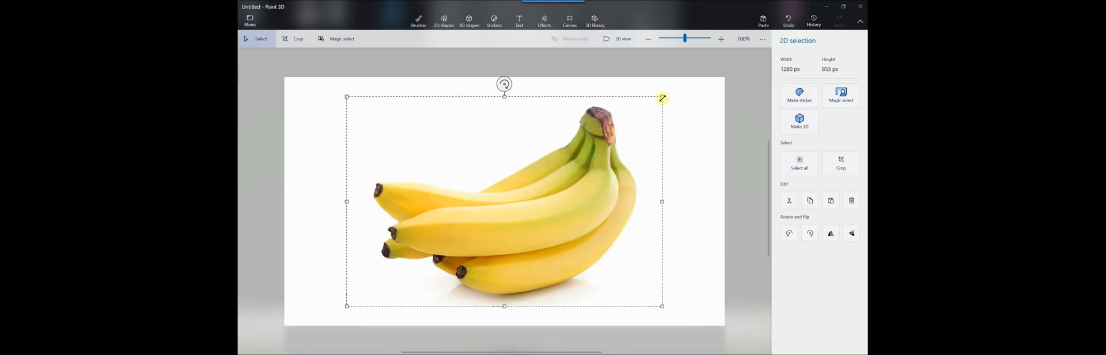
pyautogui.moveTo(662, 96); pyautogui.dragTo(436, 240)
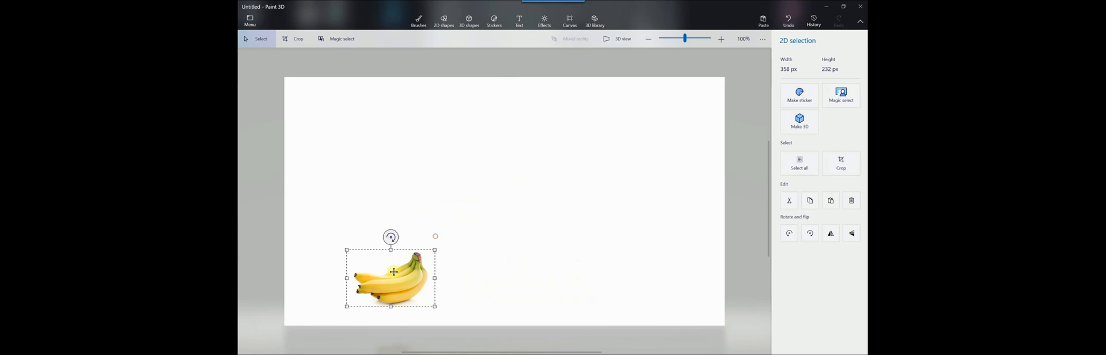
pyautogui.moveTo(400, 276); pyautogui.dragTo(341, 106)
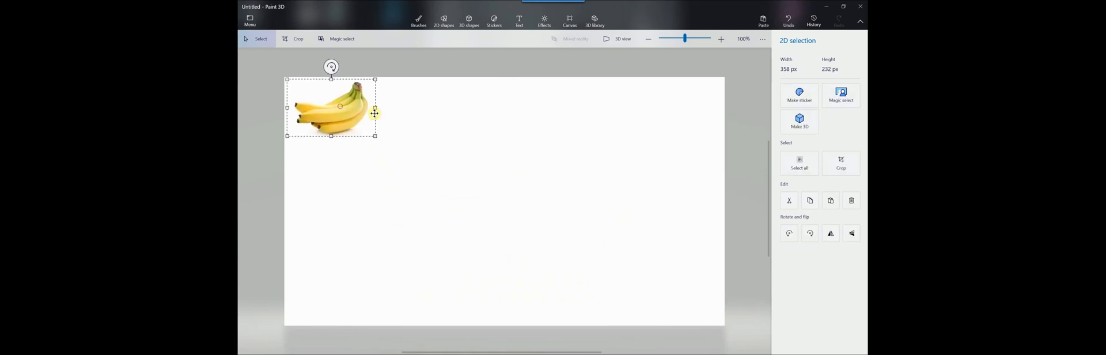
pyautogui.click(485, 68)
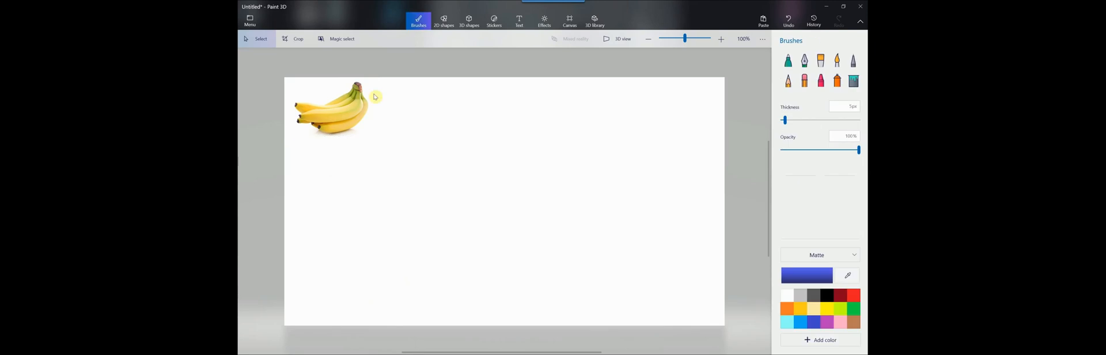
# Paste the single banana photo, shrink it to 440 x 293 px and place it beside the banana bunch
pyautogui.hotkey('ctrl', 'v')
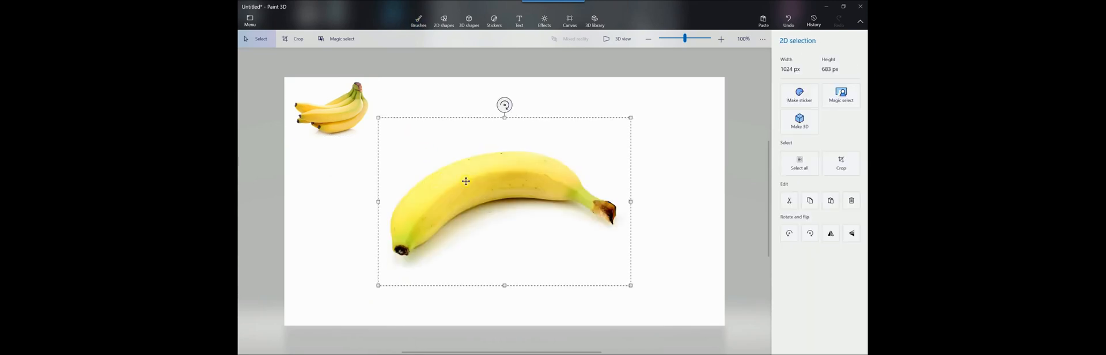
pyautogui.moveTo(466, 181); pyautogui.dragTo(451, 151)
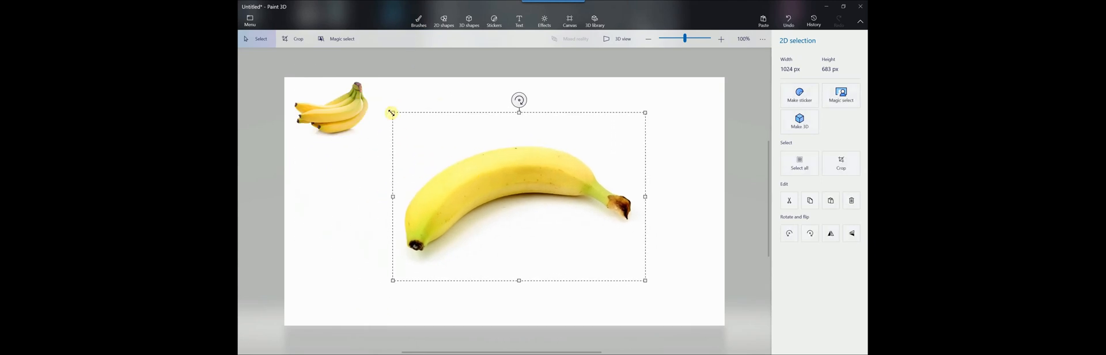
pyautogui.moveTo(392, 112); pyautogui.dragTo(536, 209)
pyautogui.moveTo(597, 248); pyautogui.dragTo(444, 123)
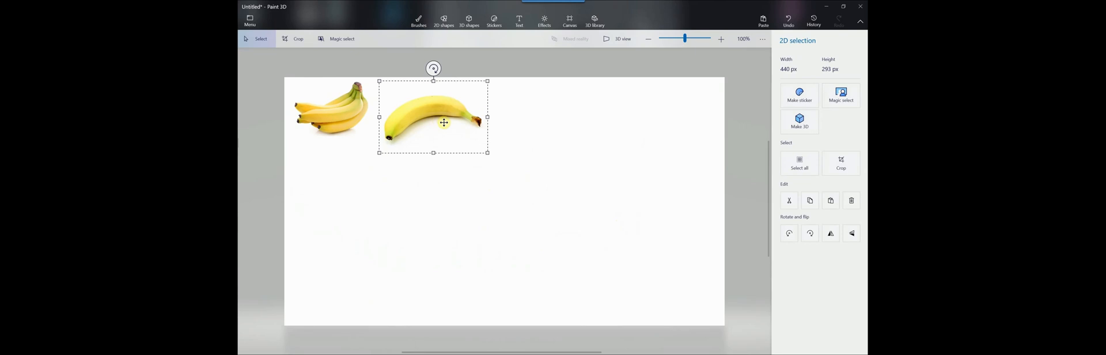
pyautogui.click(554, 69)
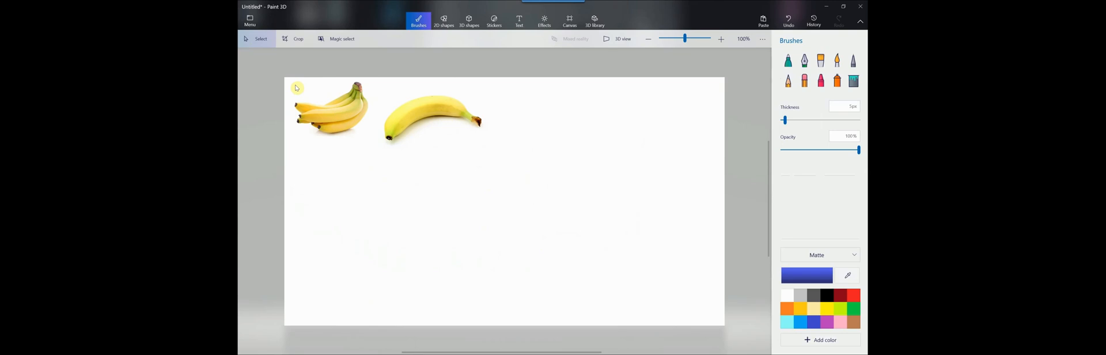
# Select the area around the single banana, about 445 x 282 px, and move it to the canvas's upper-right corner
pyautogui.moveTo(333, 117); pyautogui.dragTo(333, 188)
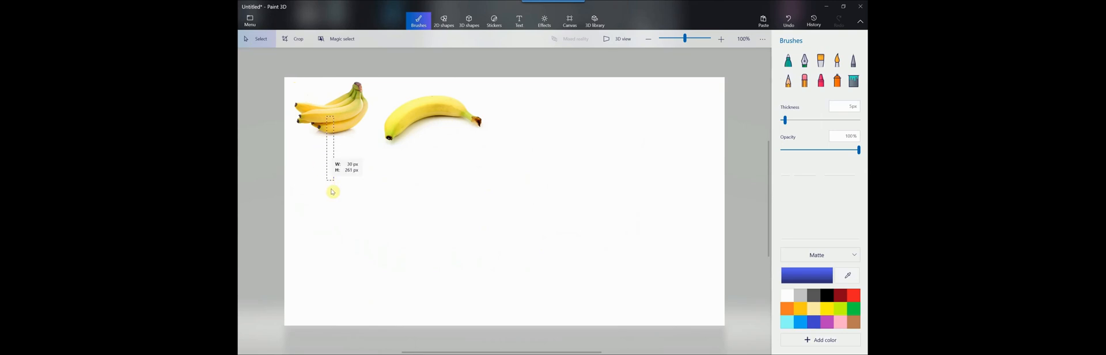
pyautogui.click(388, 201)
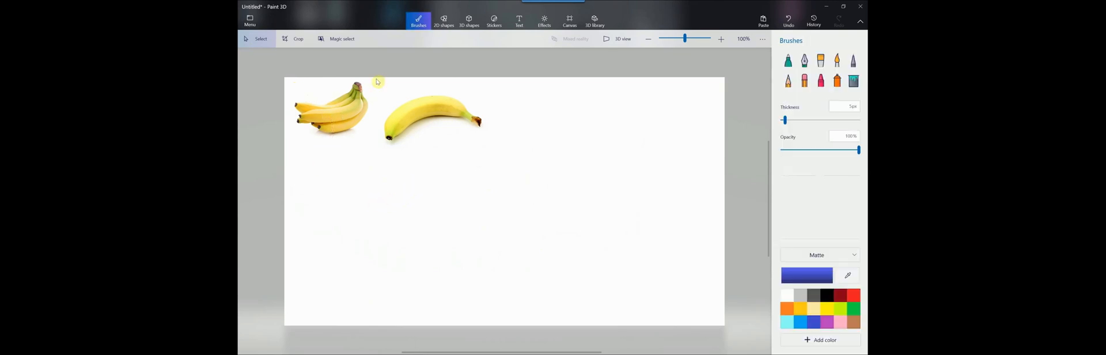
pyautogui.moveTo(380, 89); pyautogui.dragTo(491, 158)
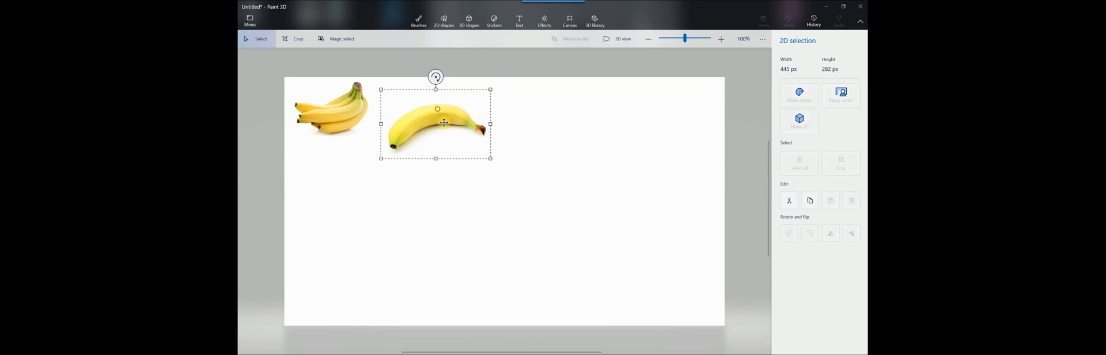
pyautogui.moveTo(443, 122)
pyautogui.mouseDown()
pyautogui.moveTo(517, 173)
pyautogui.moveTo(452, 133)
pyautogui.moveTo(571, 135)
pyautogui.moveTo(675, 108)
pyautogui.mouseUp()
pyautogui.click(457, 200)
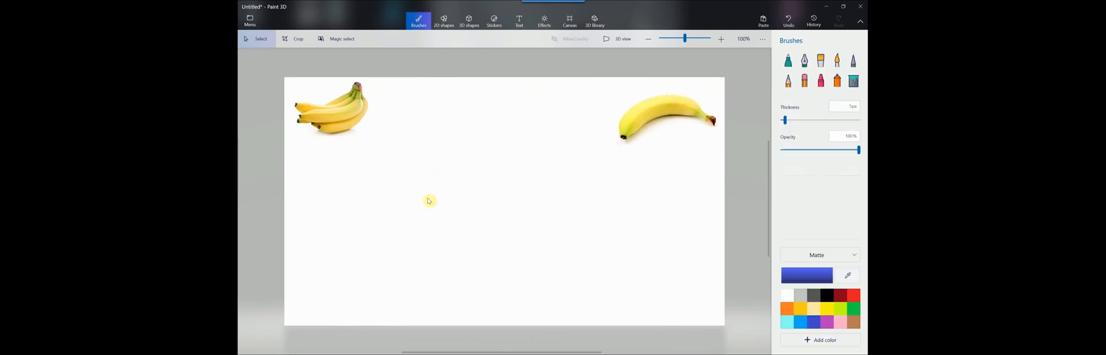
pyautogui.moveTo(336, 112); pyautogui.dragTo(408, 156)
pyautogui.moveTo(375, 141); pyautogui.dragTo(463, 164)
pyautogui.hotkey('ctrl', 'z')
# Select the area around the whole banana bunch, about 381 x 259 px, and nudge it slightly within its corner of the canvas
pyautogui.moveTo(292, 83); pyautogui.dragTo(383, 144)
pyautogui.moveTo(348, 108)
pyautogui.mouseDown()
pyautogui.moveTo(400, 143)
pyautogui.moveTo(545, 132)
pyautogui.moveTo(345, 114)
pyautogui.mouseUp()
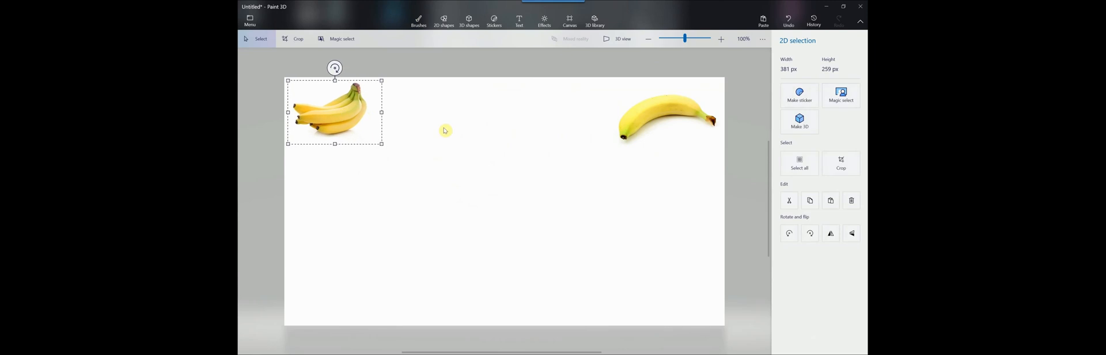